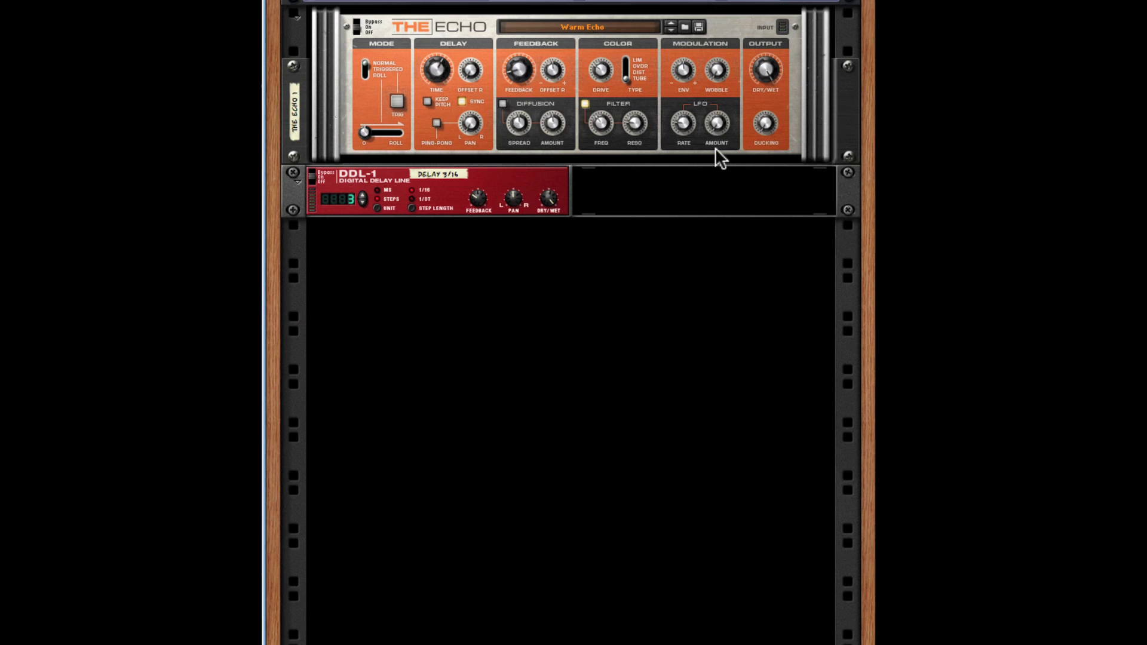
Create a Combinator in the empty rack space below the DDL-1 delay
right_click(604, 333)
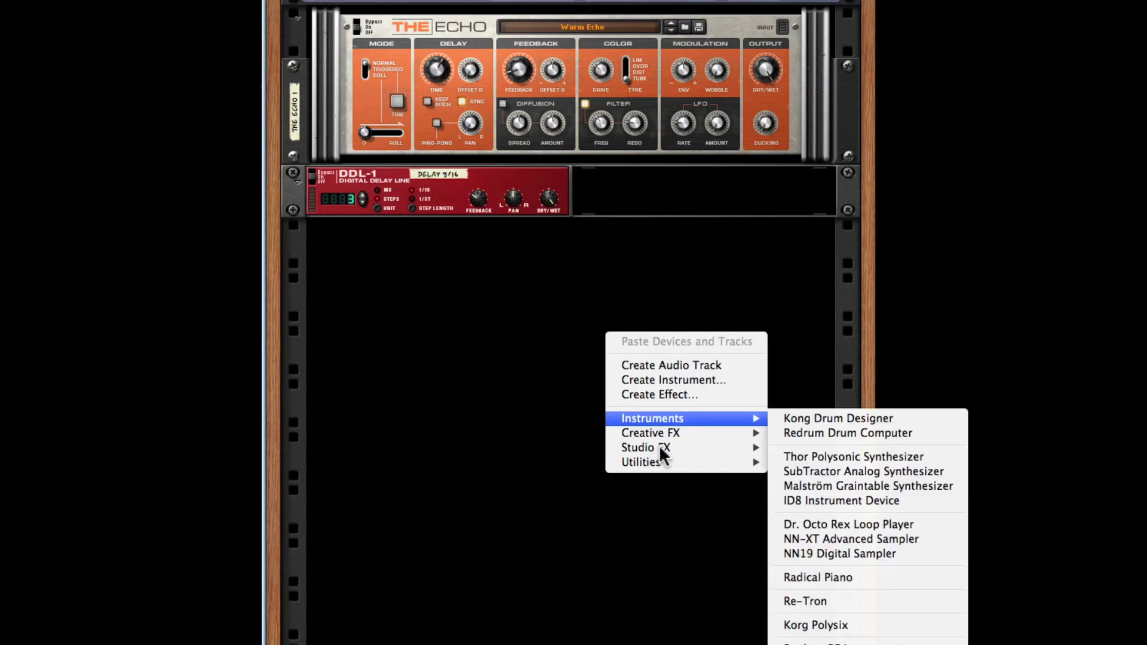
mouse_move(666, 464)
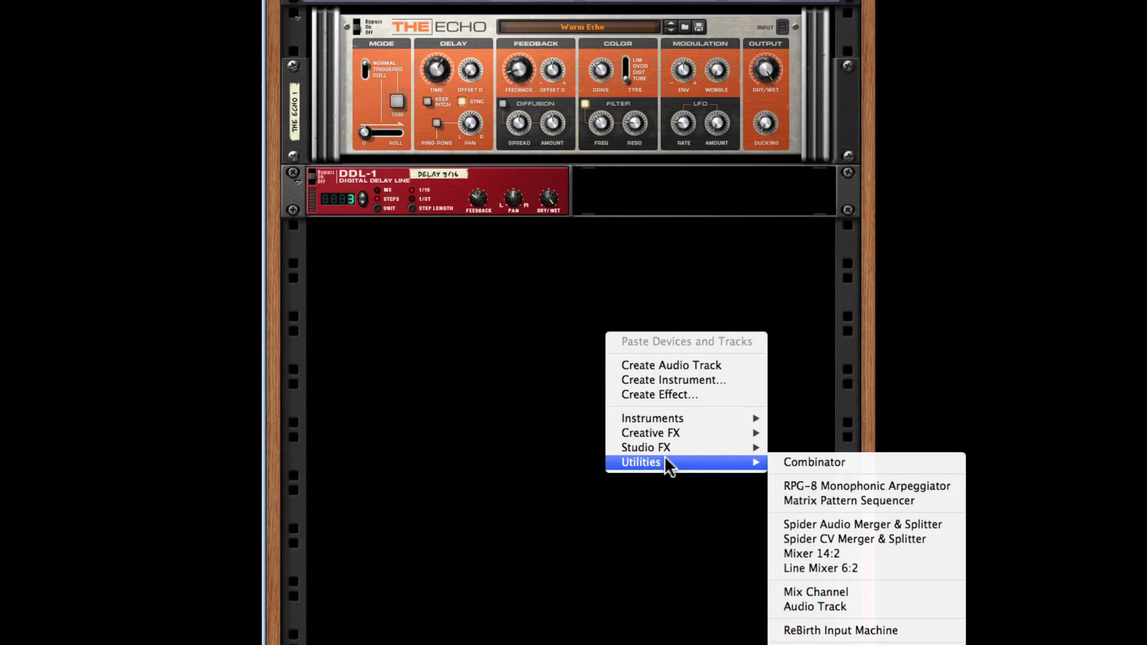
click(833, 460)
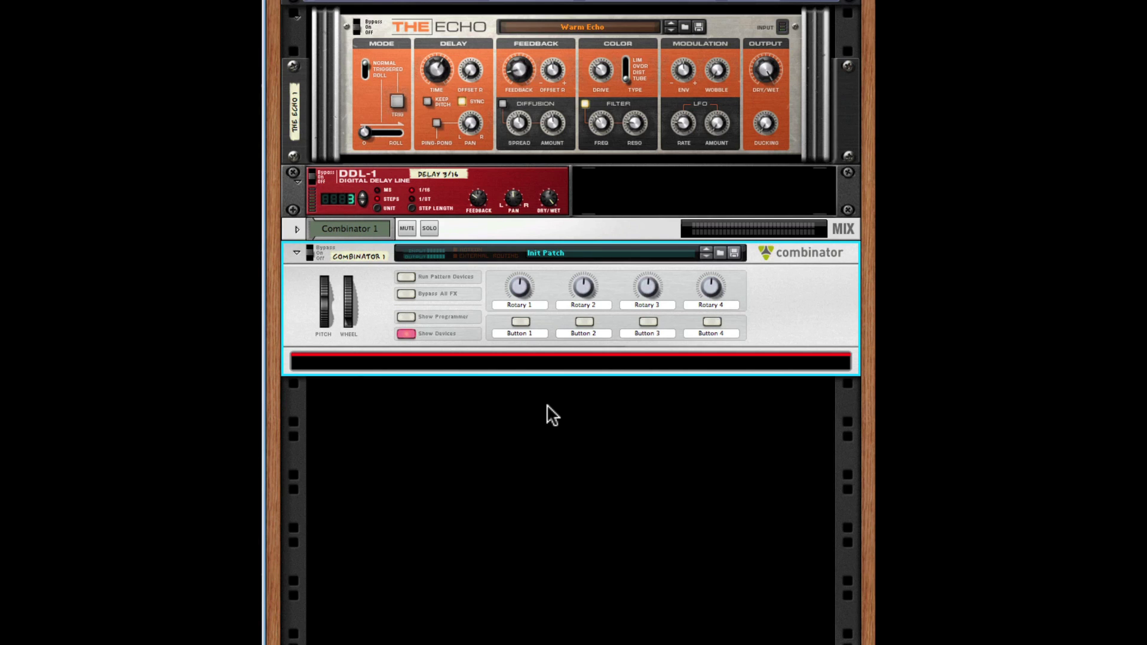
Add a Thor Polysonic Synthesizer inside the Combinator and show its programmer
right_click(456, 365)
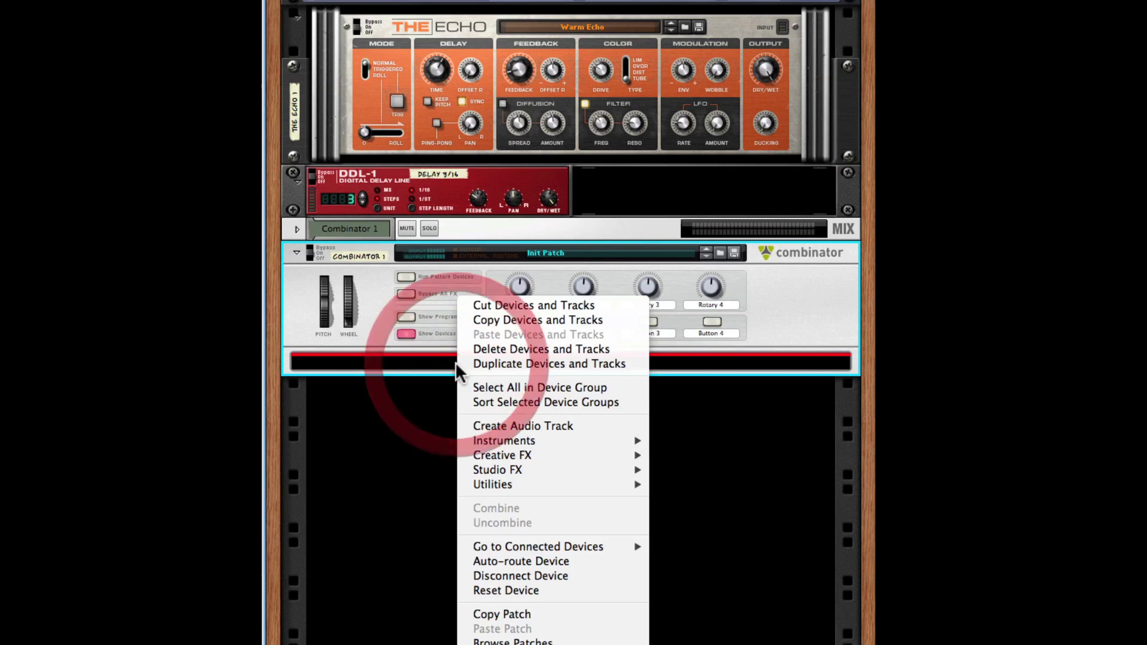
mouse_move(525, 442)
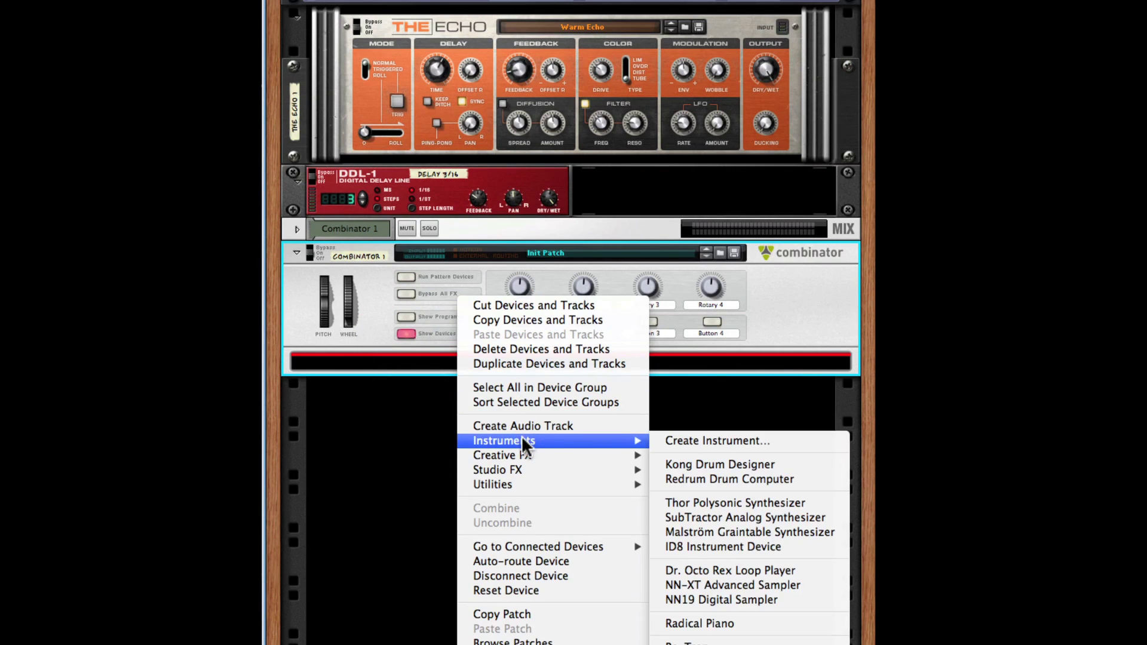
click(733, 503)
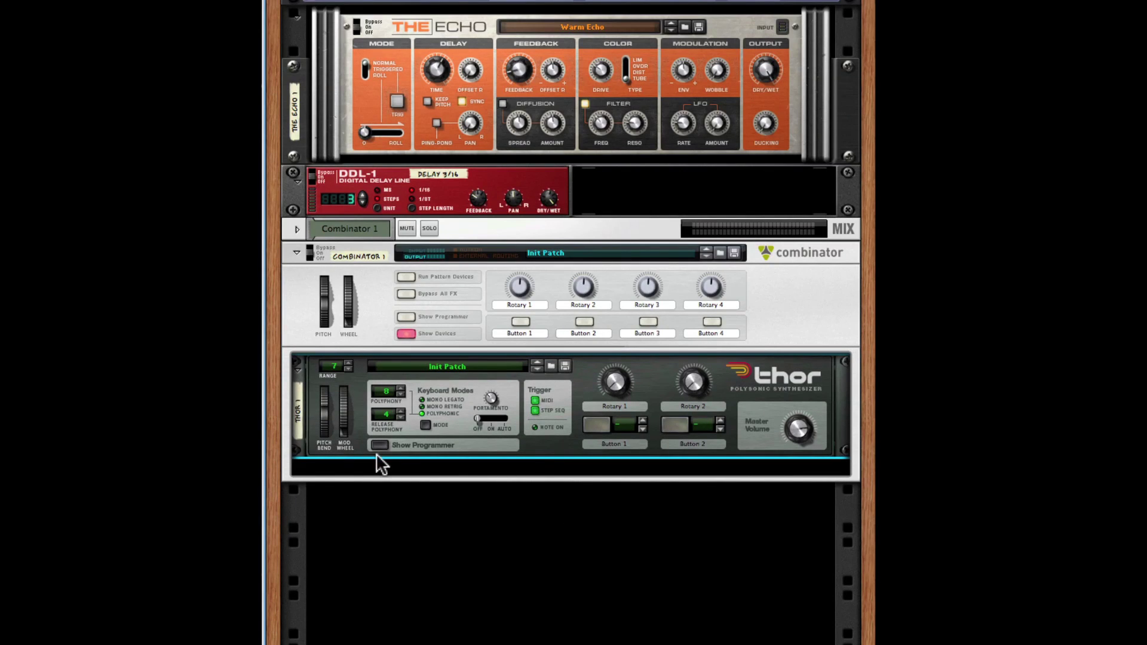
click(384, 446)
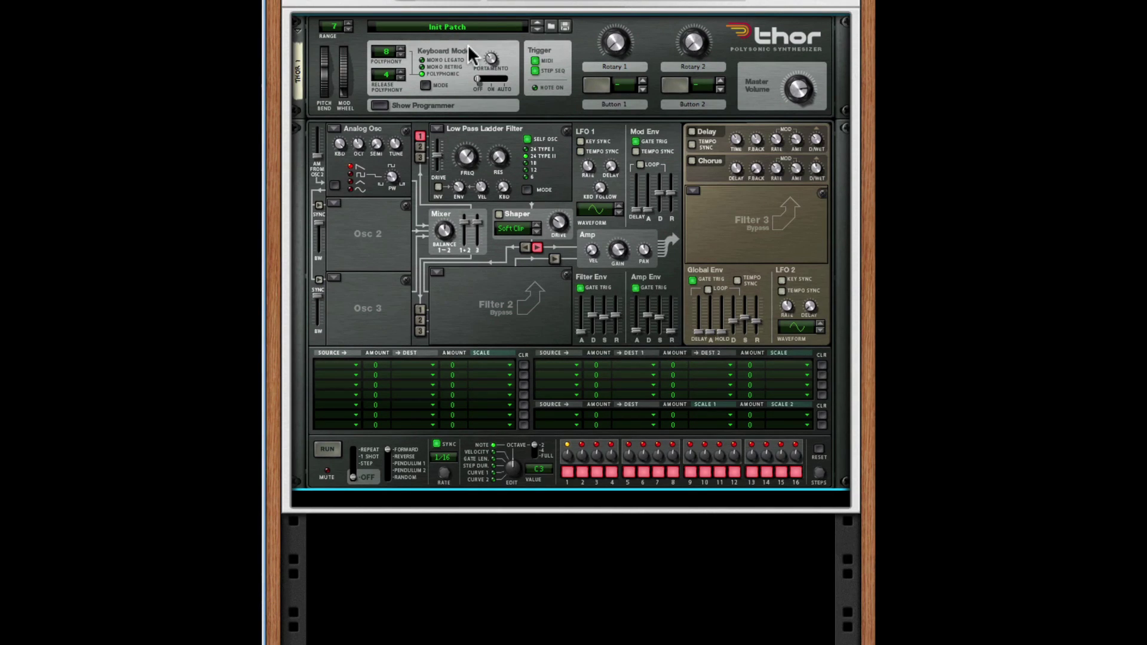
Reset the Thor device to its initial patch
click(423, 27)
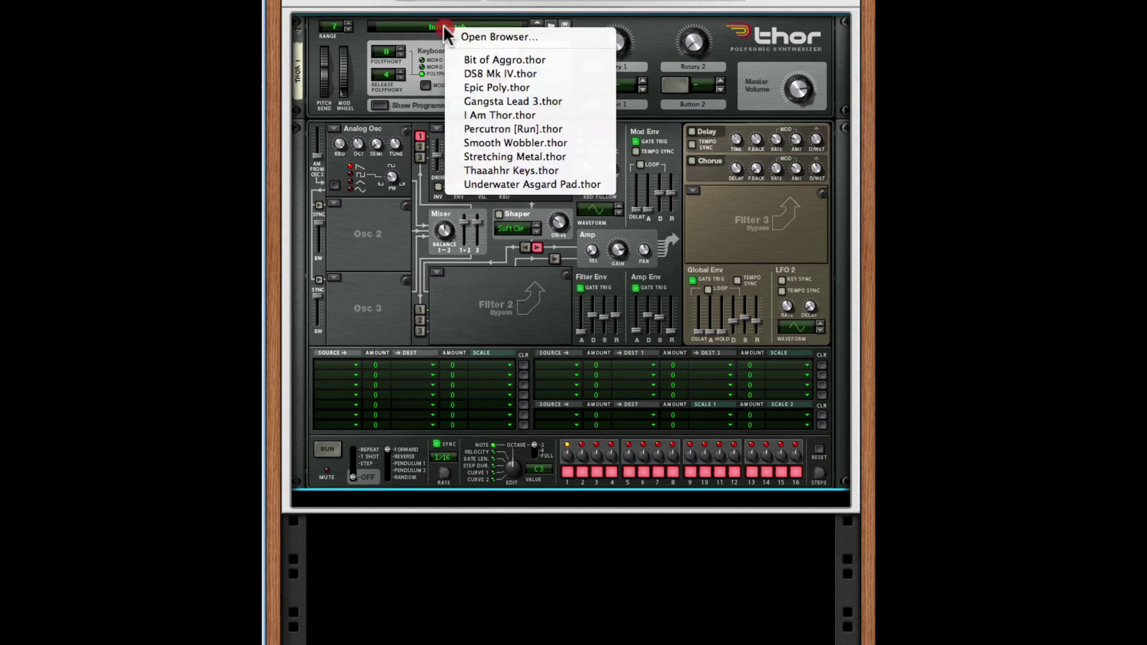
click(429, 26)
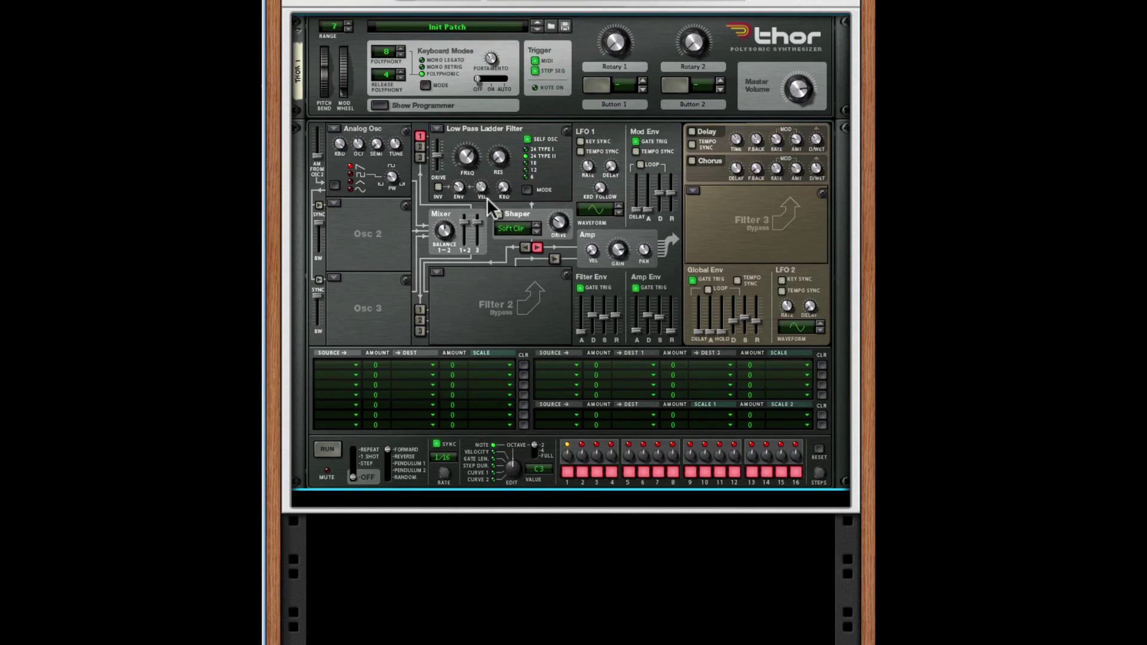
right_click(479, 313)
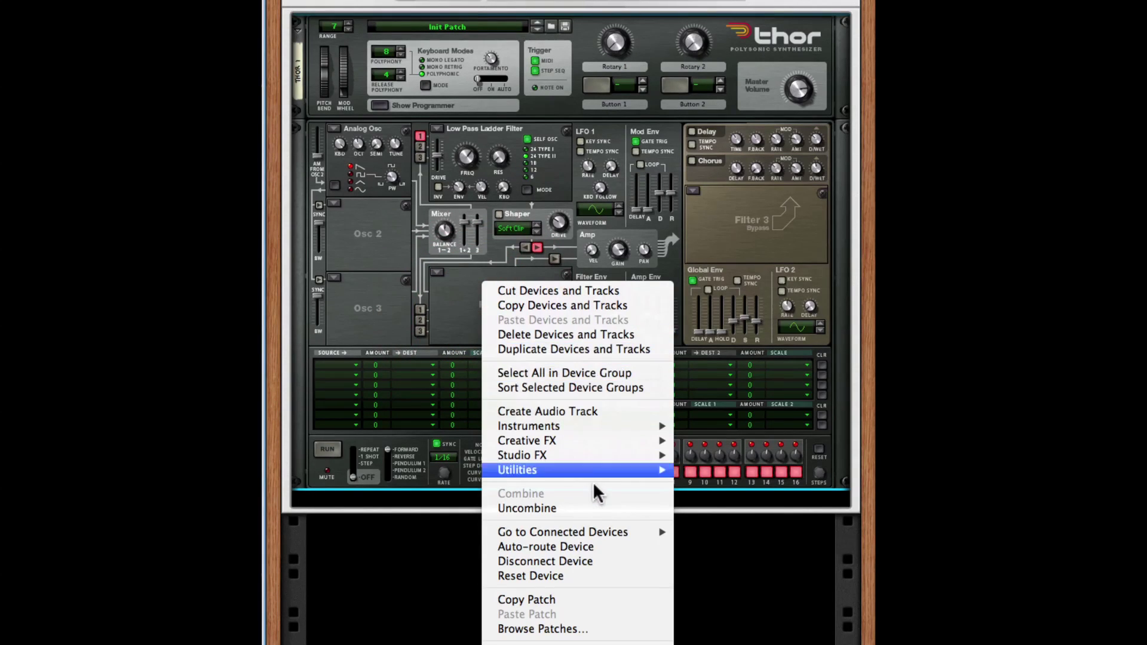
click(594, 575)
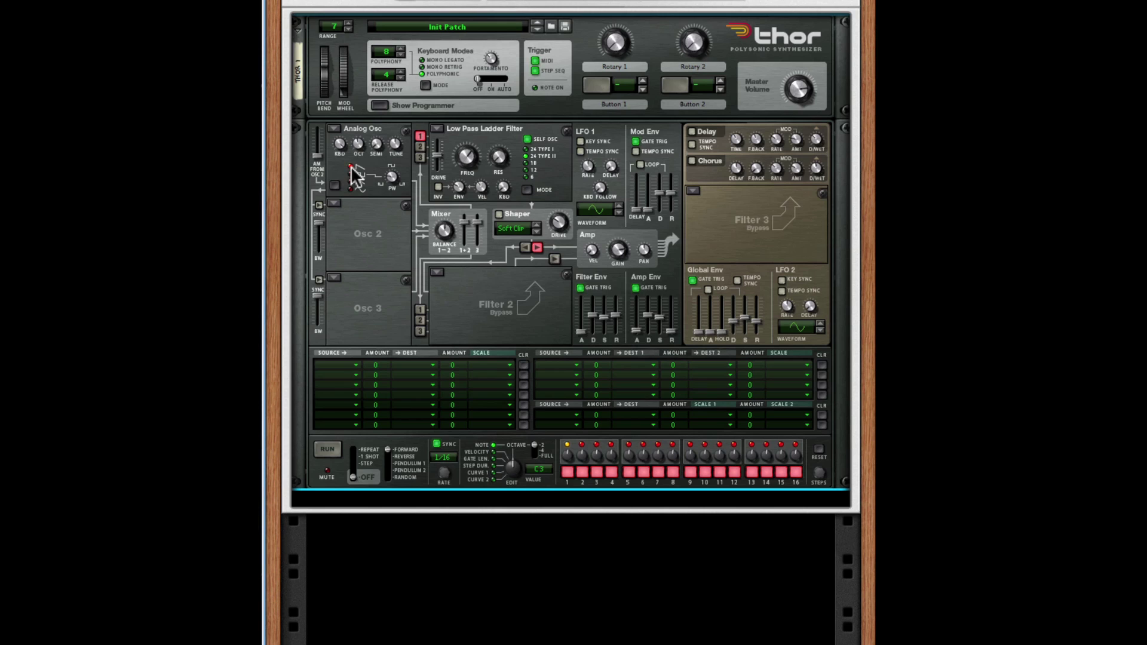
Raise the sustain of Thor's Amp Env to its maximum
mouse_move(360, 153)
mouse_move(464, 173)
drag(661, 321, 662, 287)
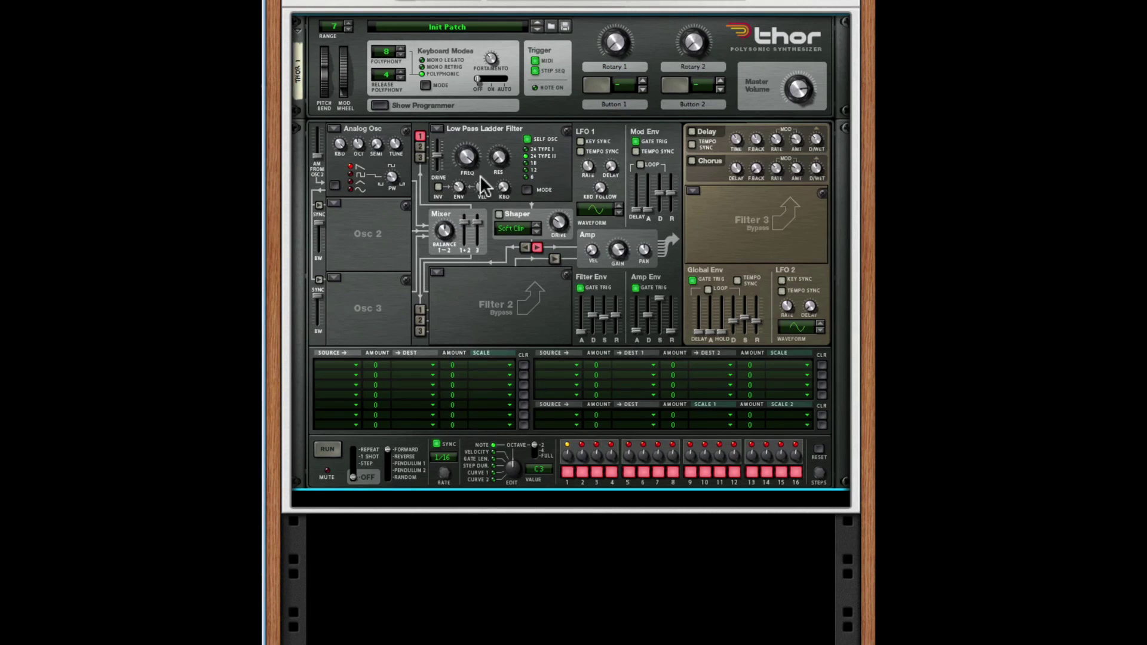
Turn on Thor's Shaper in Hard Clip mode and adjust its drive
click(498, 215)
click(537, 232)
mouse_move(557, 226)
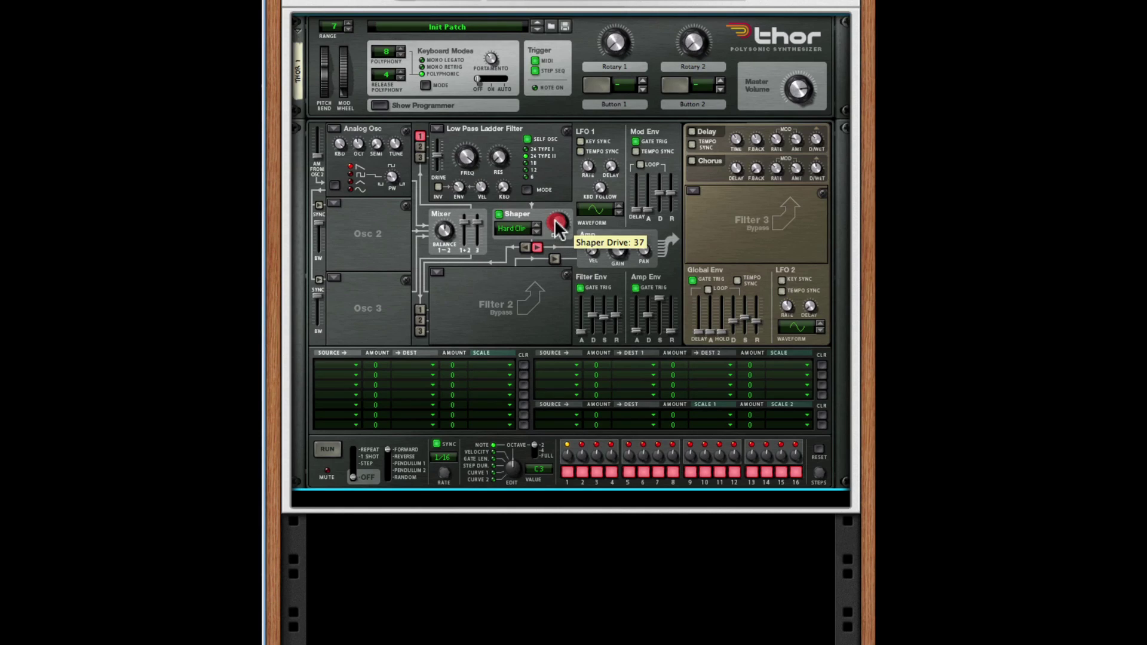
drag(557, 226, 562, 233)
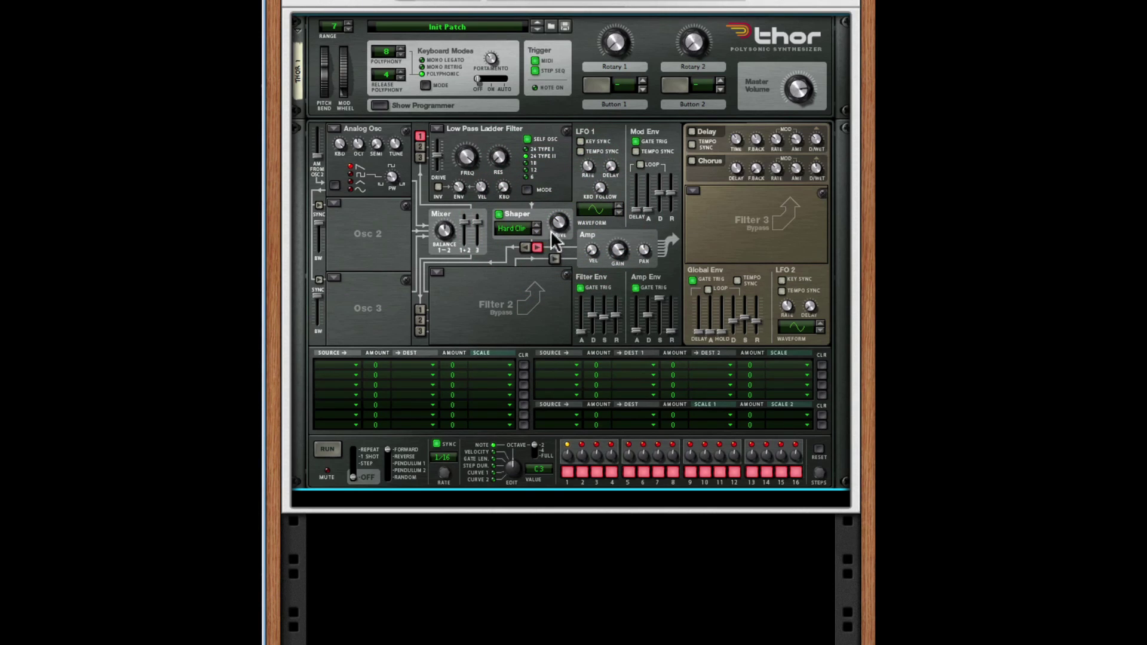
drag(564, 222, 564, 236)
Turn on Thor's Chorus and adjust its dry/wet mix and modulation amount
click(692, 159)
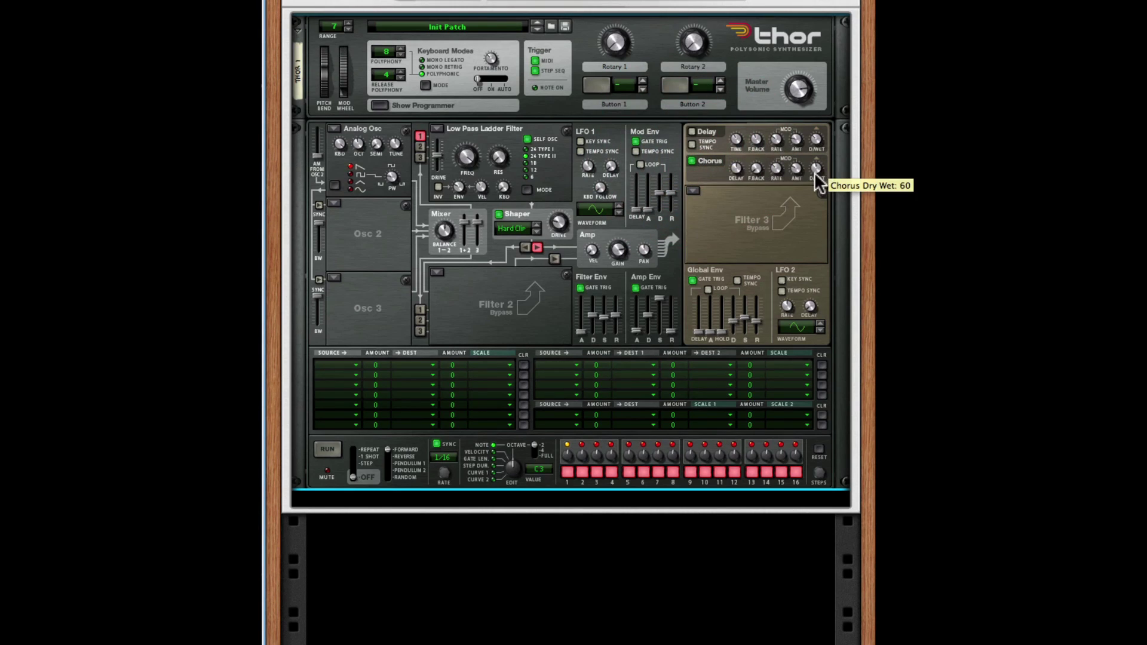
drag(817, 169, 818, 168)
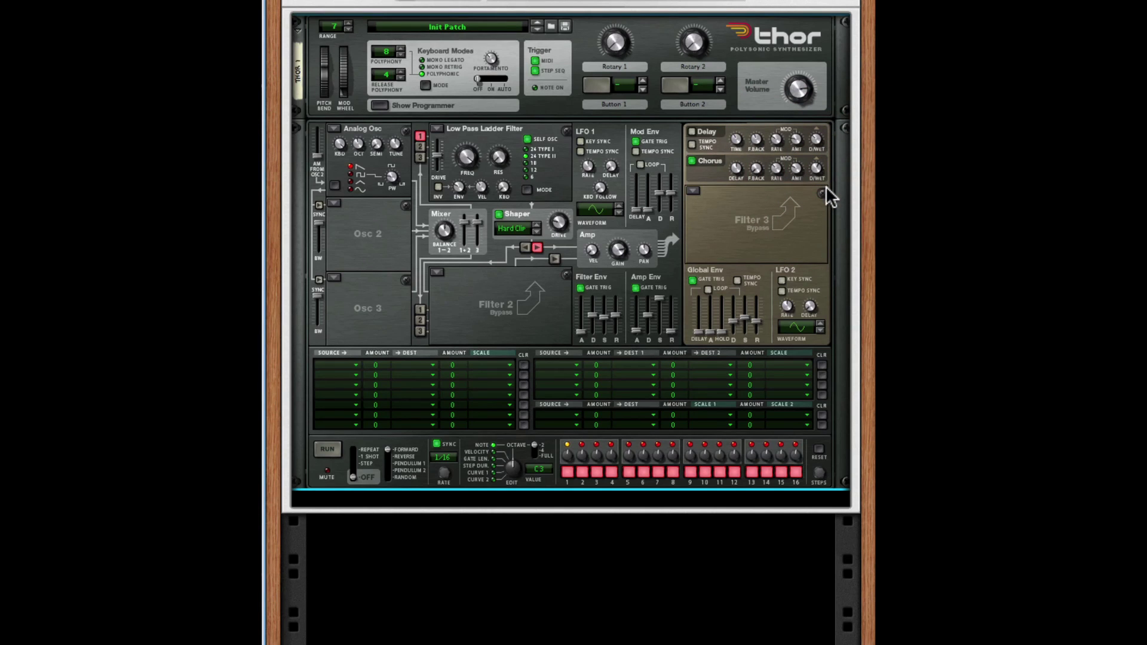
mouse_move(801, 169)
mouse_down()
mouse_move(805, 157)
mouse_move(777, 179)
mouse_up()
Route Mod Env to Osc 1 Pitch in the first modulation matrix row with an amount of 65
click(351, 365)
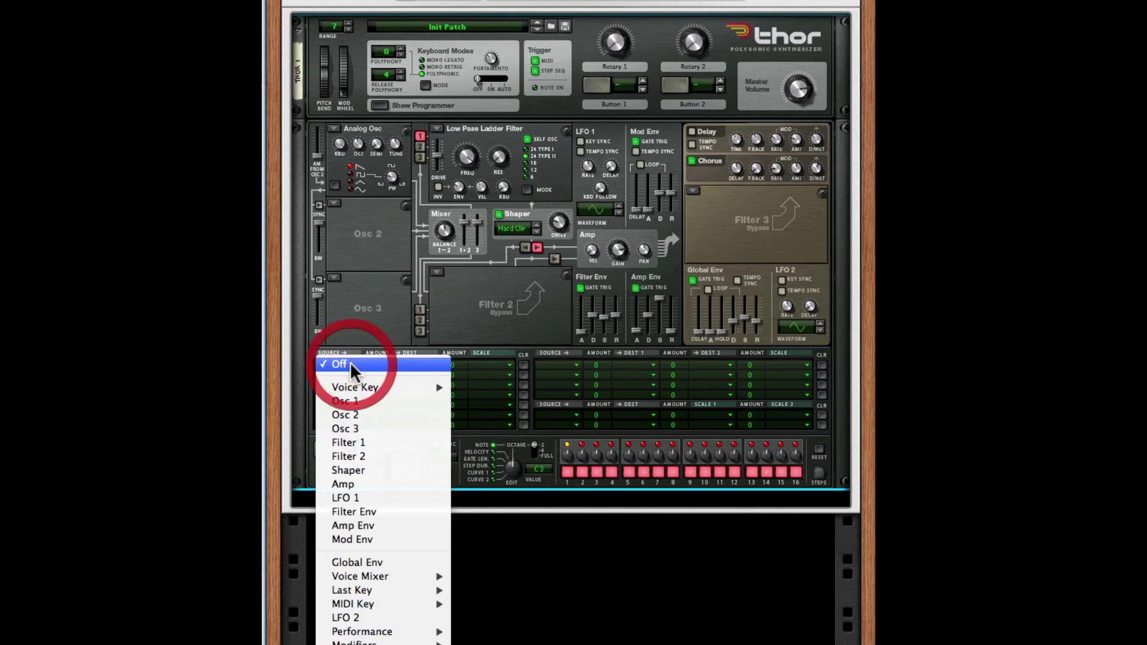
click(392, 539)
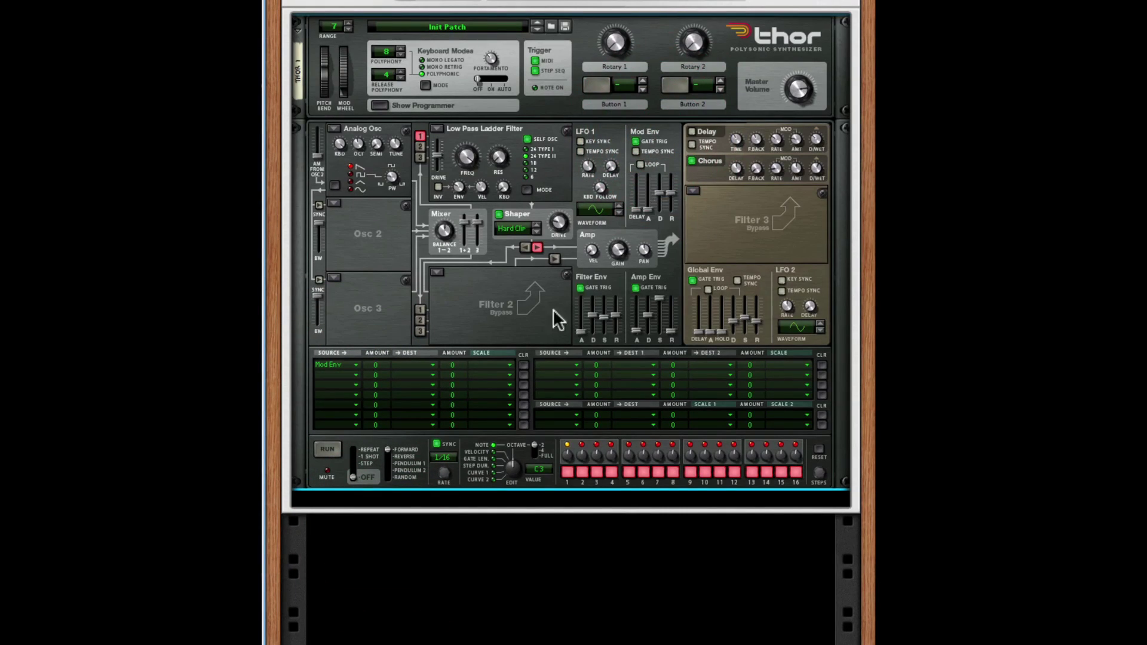
click(401, 366)
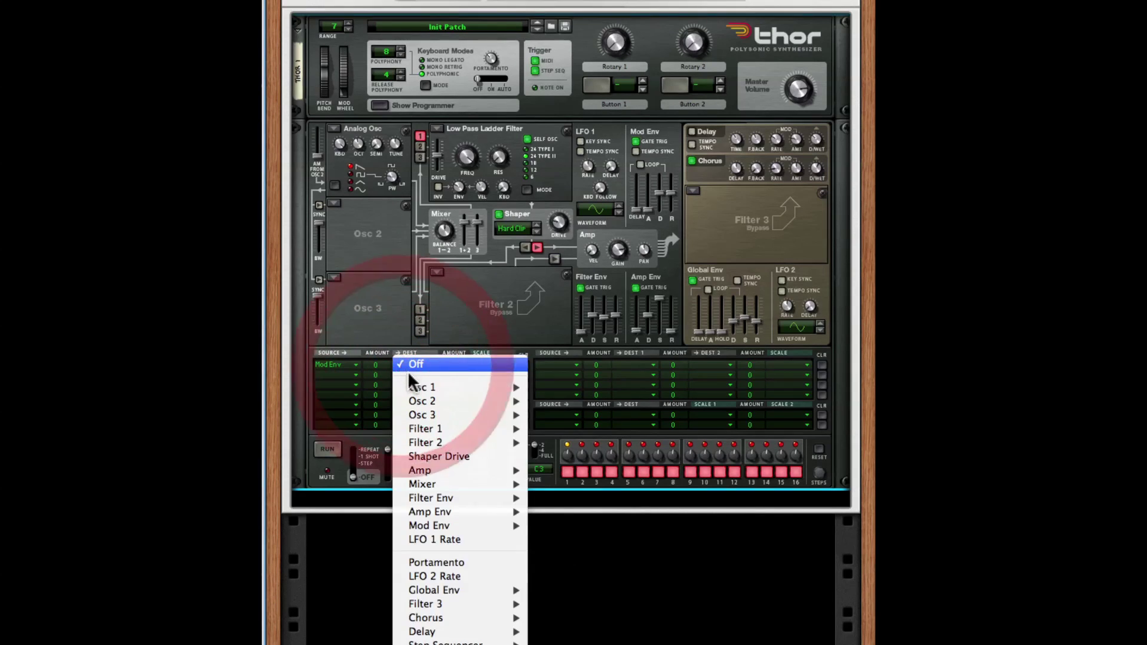
mouse_move(422, 382)
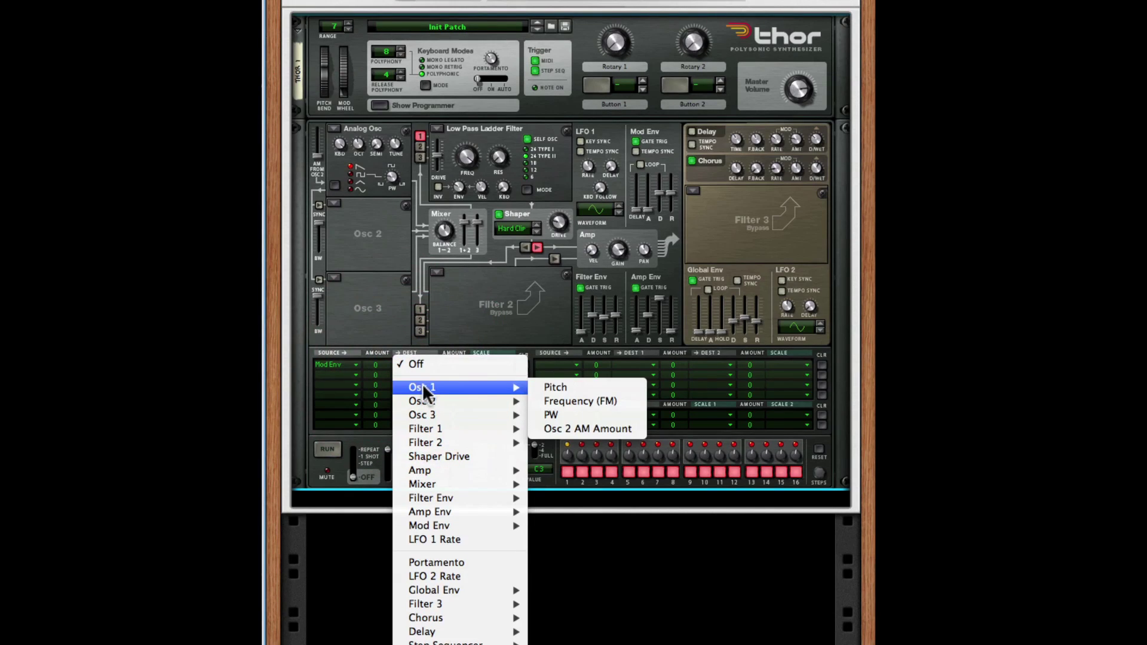
click(559, 384)
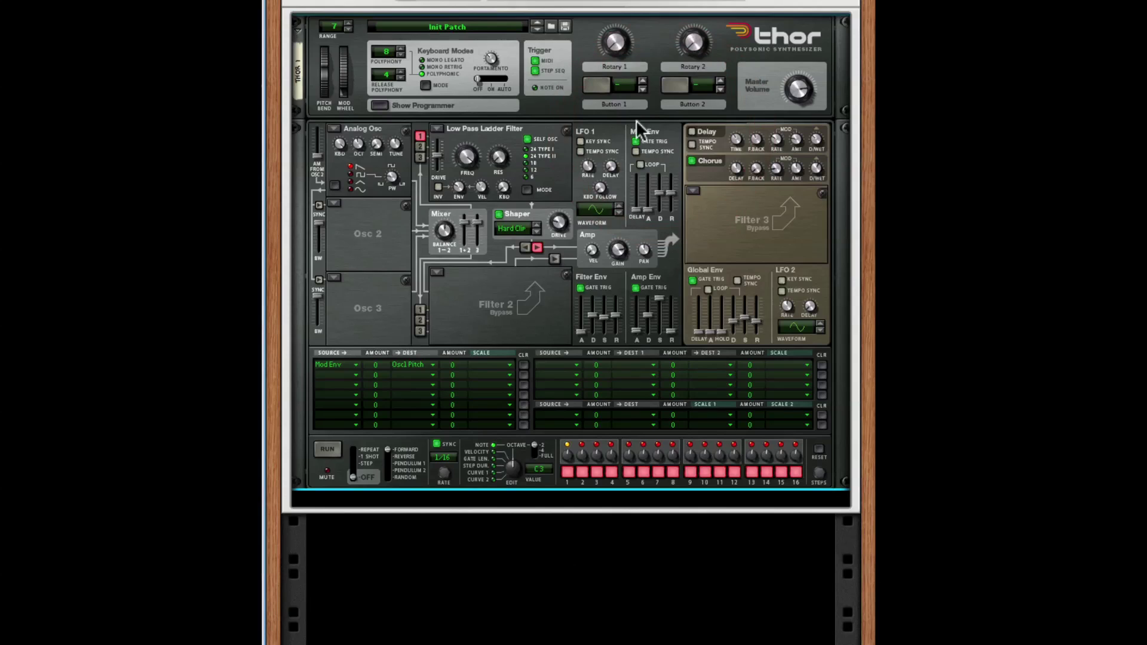
click(357, 126)
drag(384, 361, 392, 346)
Lengthen the Mod Env attack slightly and adjust its decay time
click(651, 216)
drag(651, 217, 650, 212)
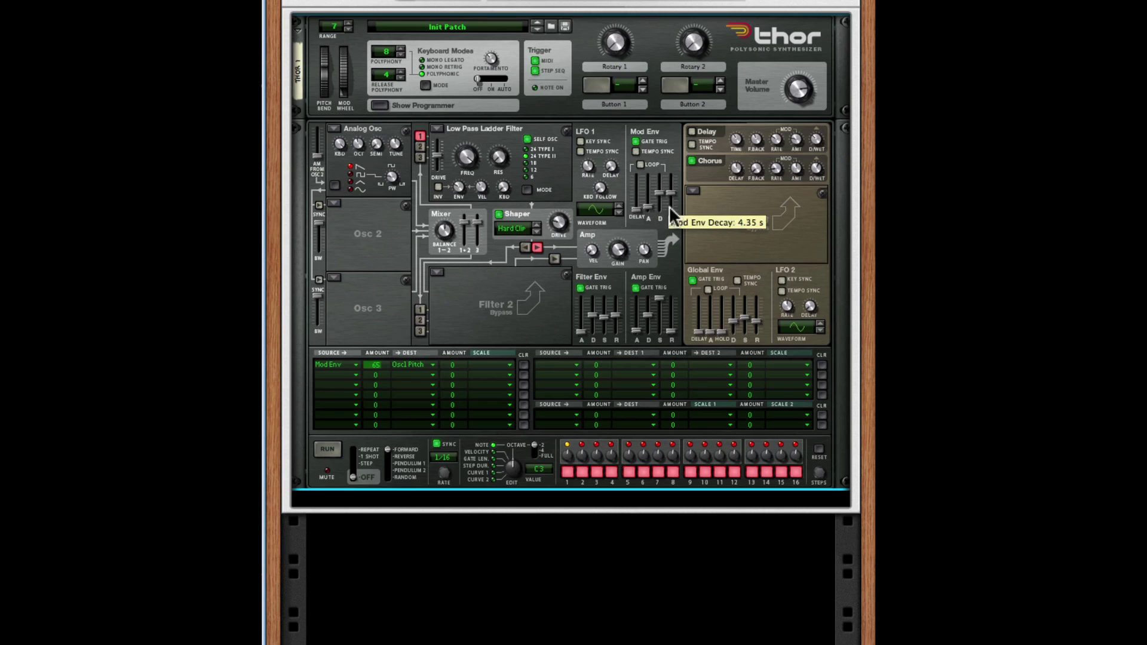
click(661, 195)
drag(661, 193, 662, 190)
drag(657, 189, 658, 194)
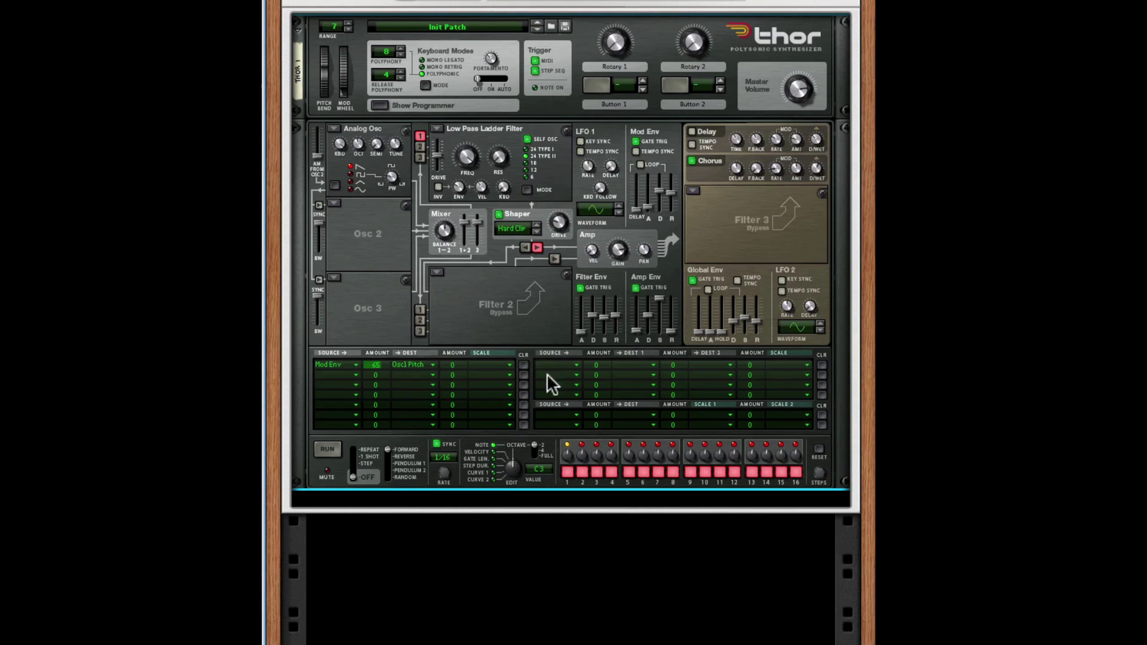
Add an RV7000 Advanced Reverb after Thor and reset the reverb device
right_click(453, 337)
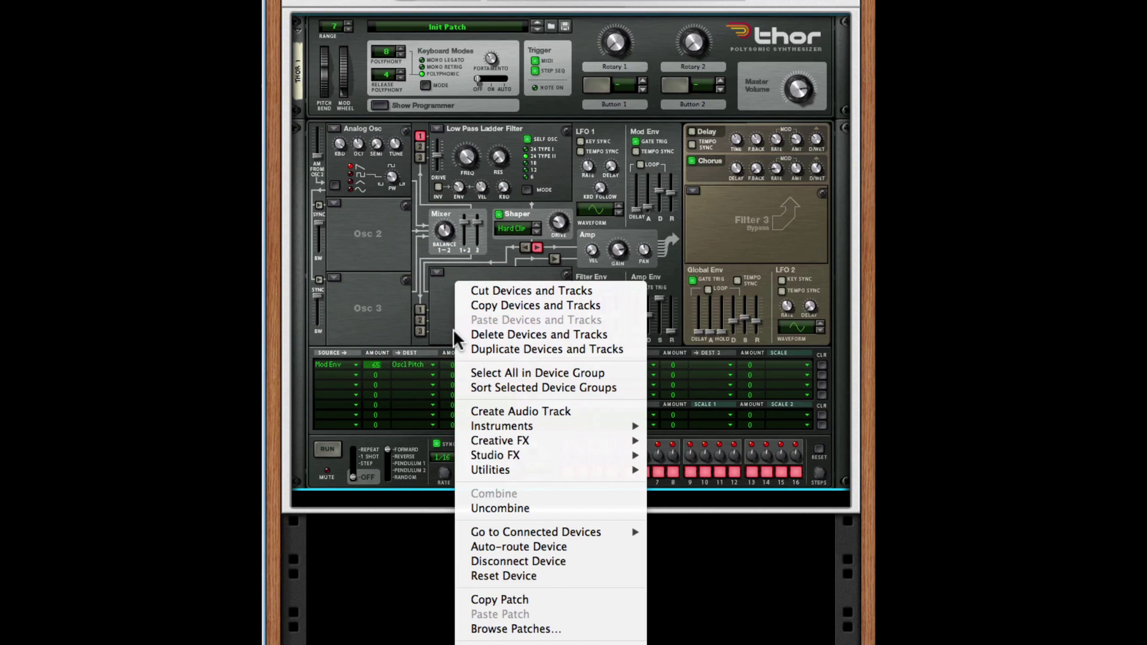
mouse_move(508, 454)
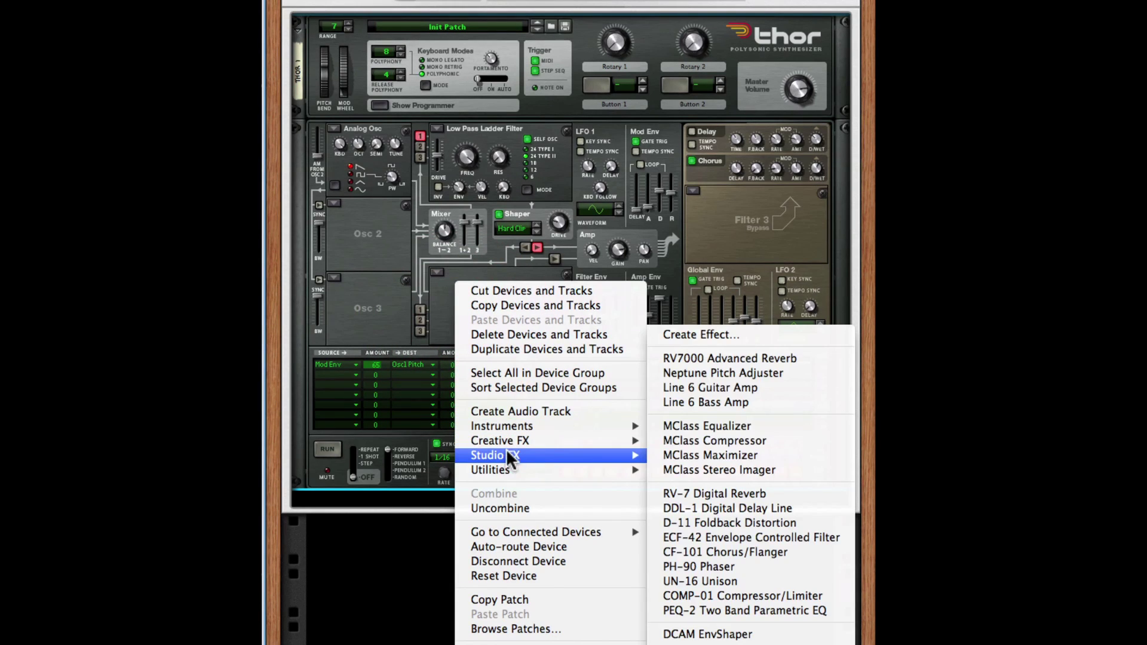
click(723, 354)
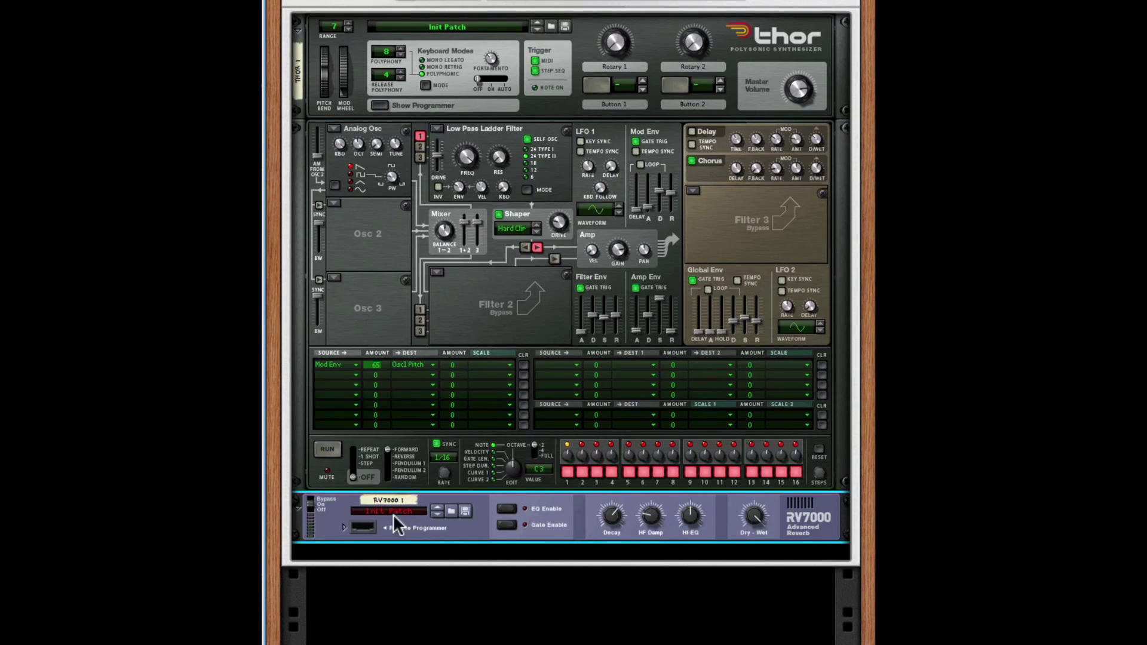
right_click(436, 523)
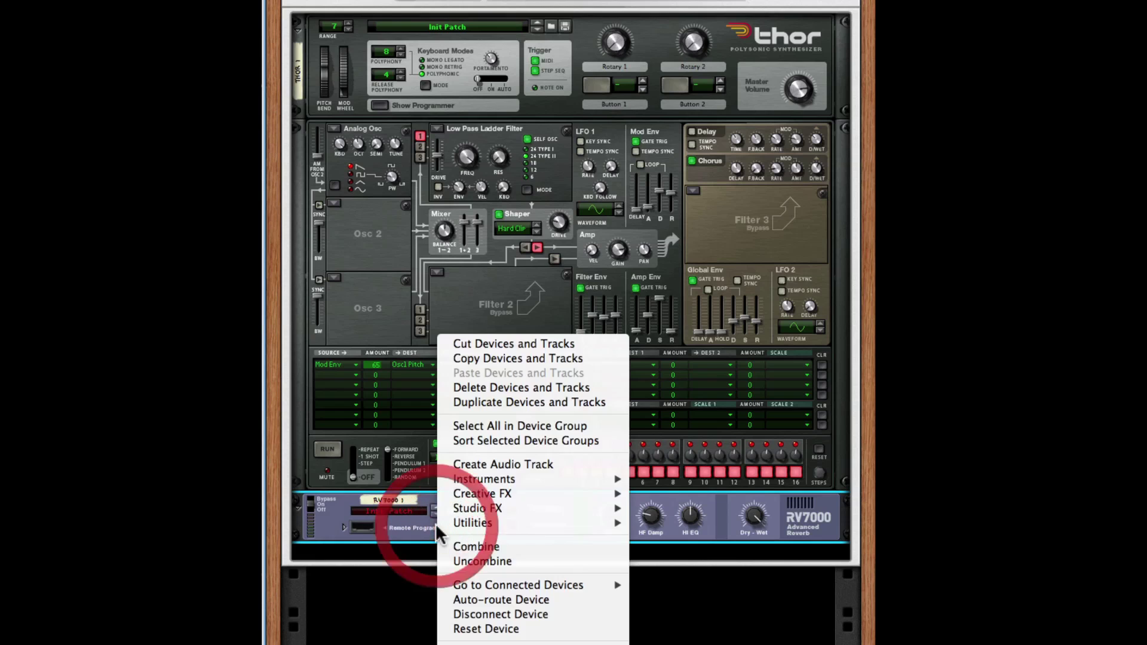
click(553, 629)
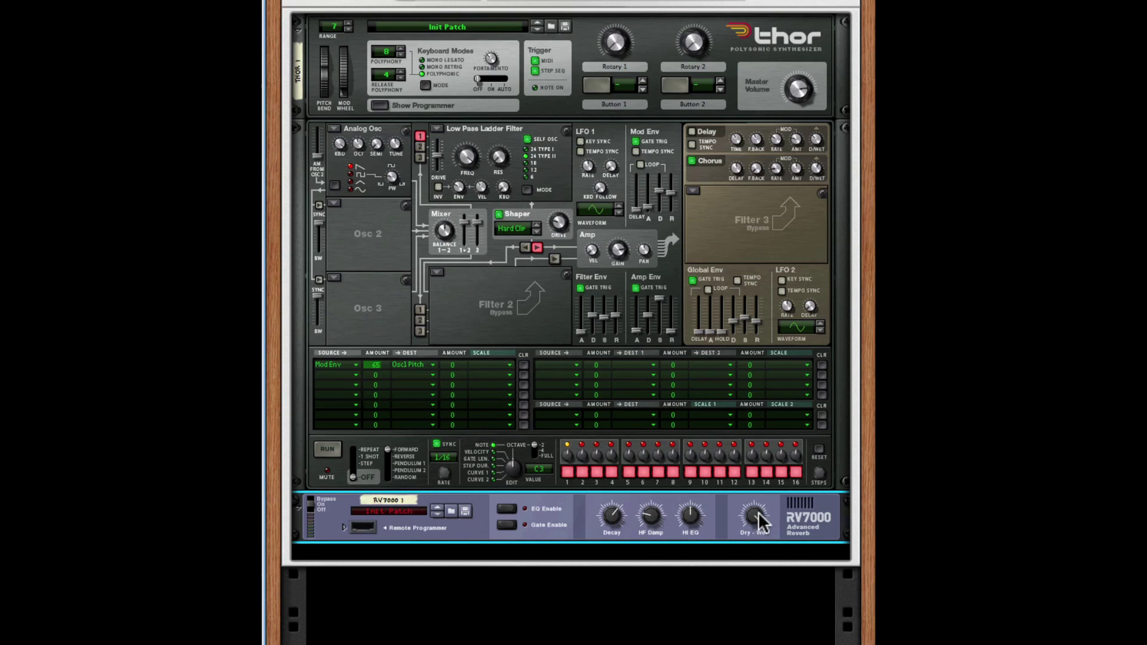
Lower the RV7000's dry/wet mix and set its decay to 19
drag(757, 522, 749, 556)
drag(613, 524, 607, 545)
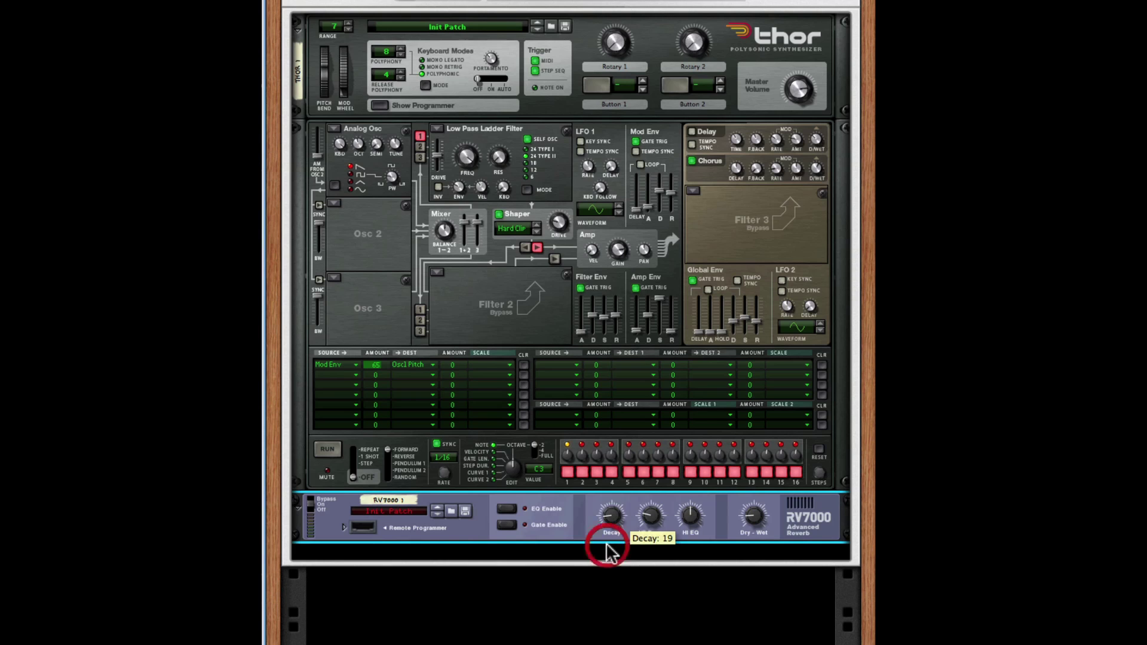
Open the RV7000's remote programmer in EQ edit mode and enable the EQ
click(345, 524)
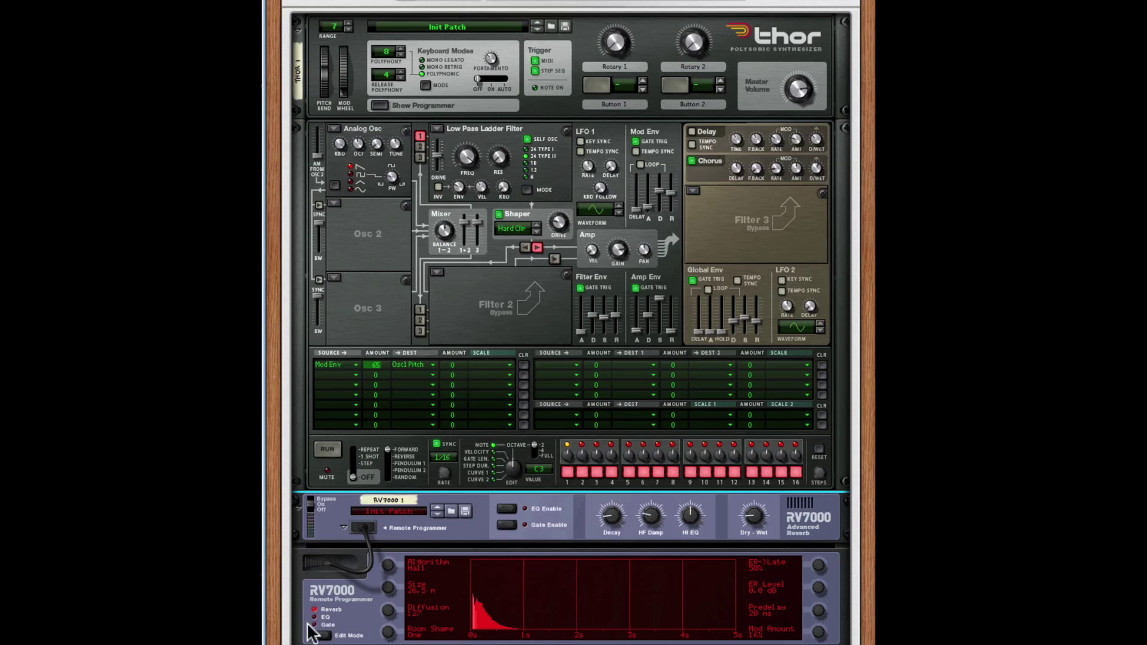
click(344, 527)
click(344, 528)
click(322, 636)
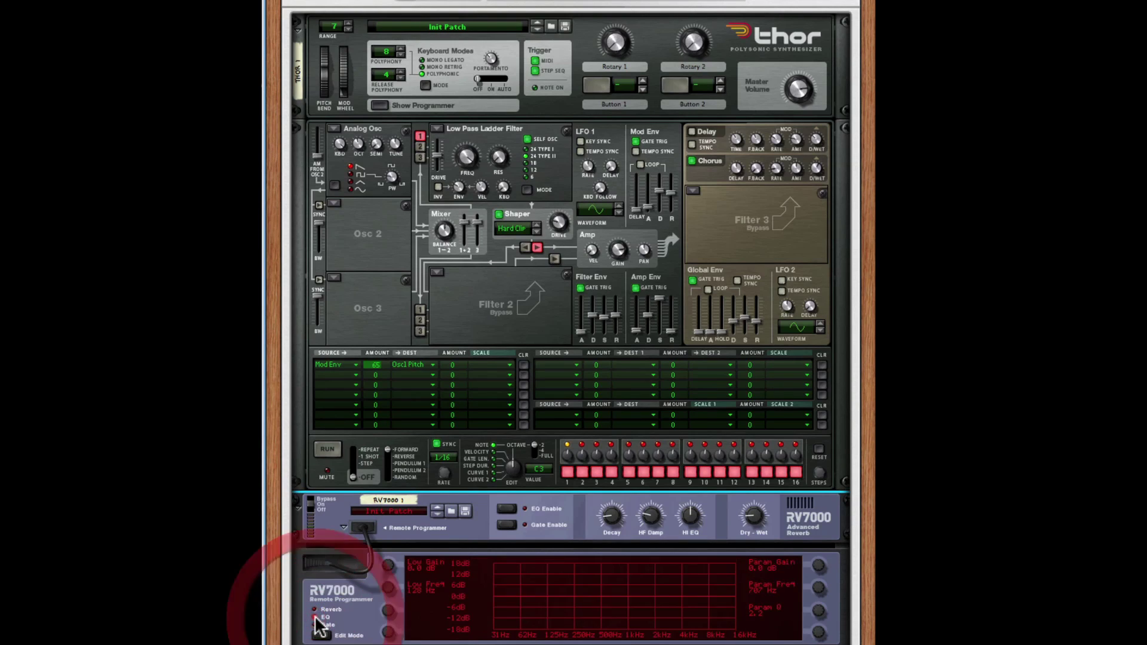
click(506, 508)
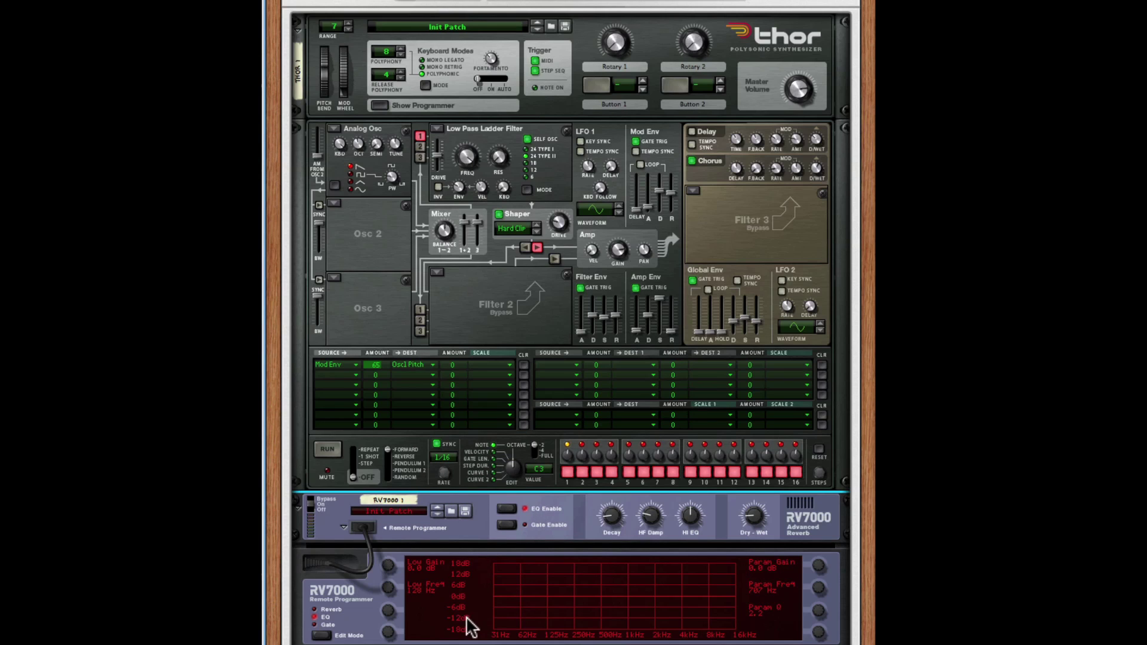
Set the reverb EQ's low gain to -18.0 dB and its low frequency to 1,000 Hz
click(389, 568)
drag(391, 571, 380, 634)
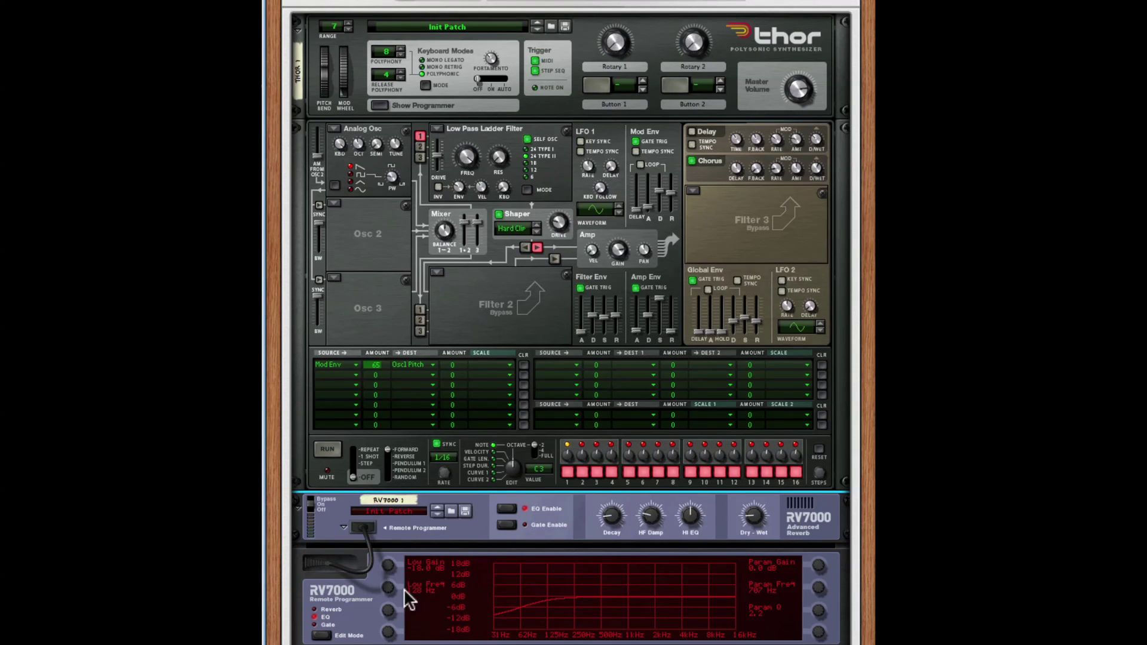
click(388, 588)
drag(388, 591, 386, 520)
Set the reverb EQ's parametric gain to 7.1 dB and its parametric frequency to 7,246 Hz
click(568, 605)
drag(820, 574, 822, 558)
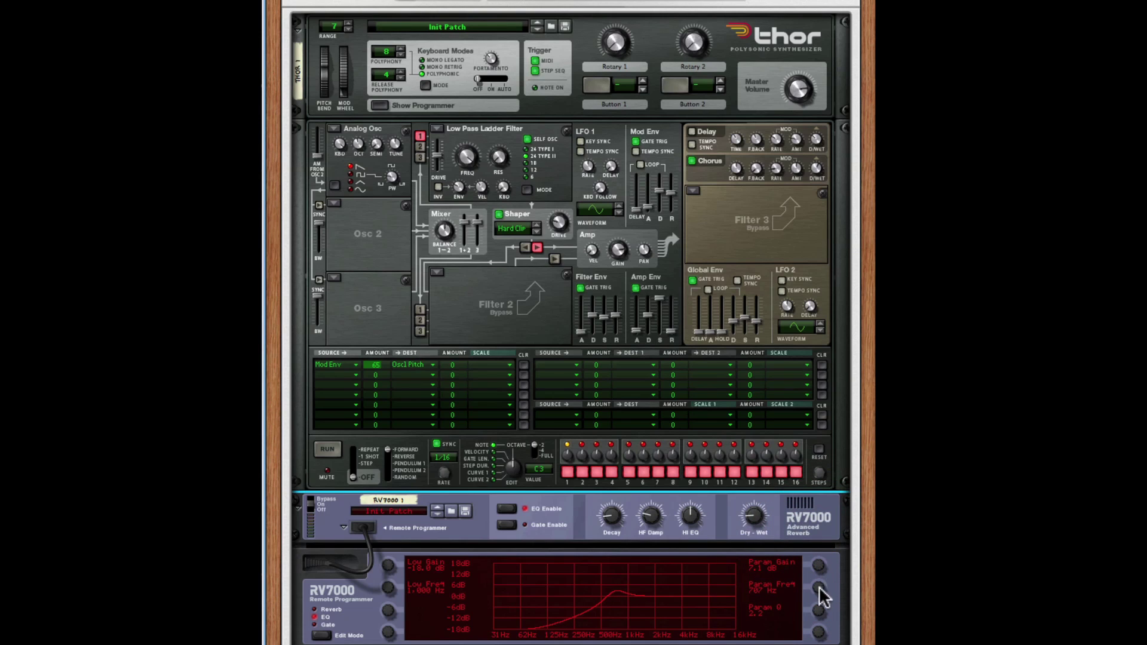
drag(816, 598, 821, 581)
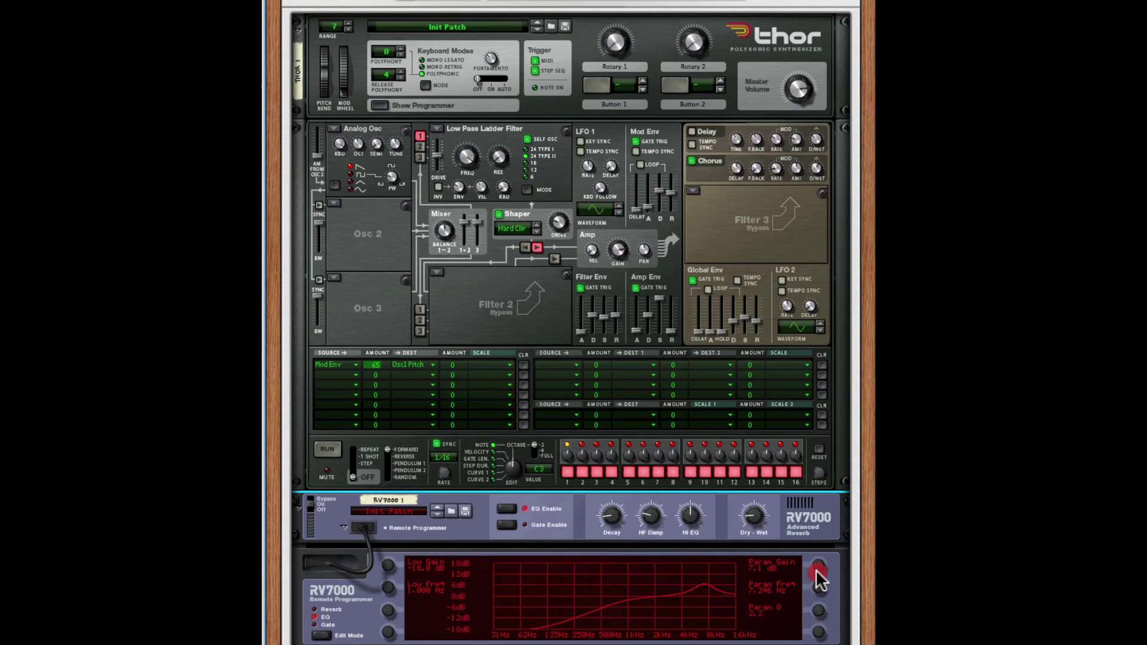
Set the RV7000 reverb EQ's parametric Q to 4.8
click(820, 619)
drag(820, 621, 820, 611)
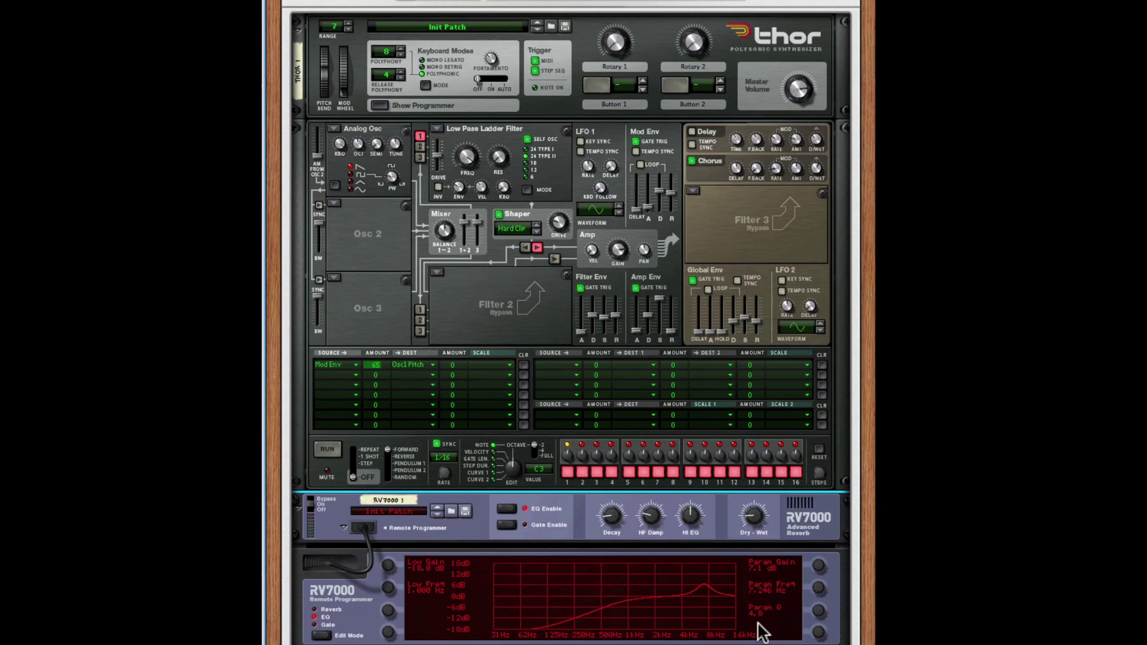
Add a UN-16 Unison after the RV7000 and set its detune to 76
scroll(724, 503, down, 3)
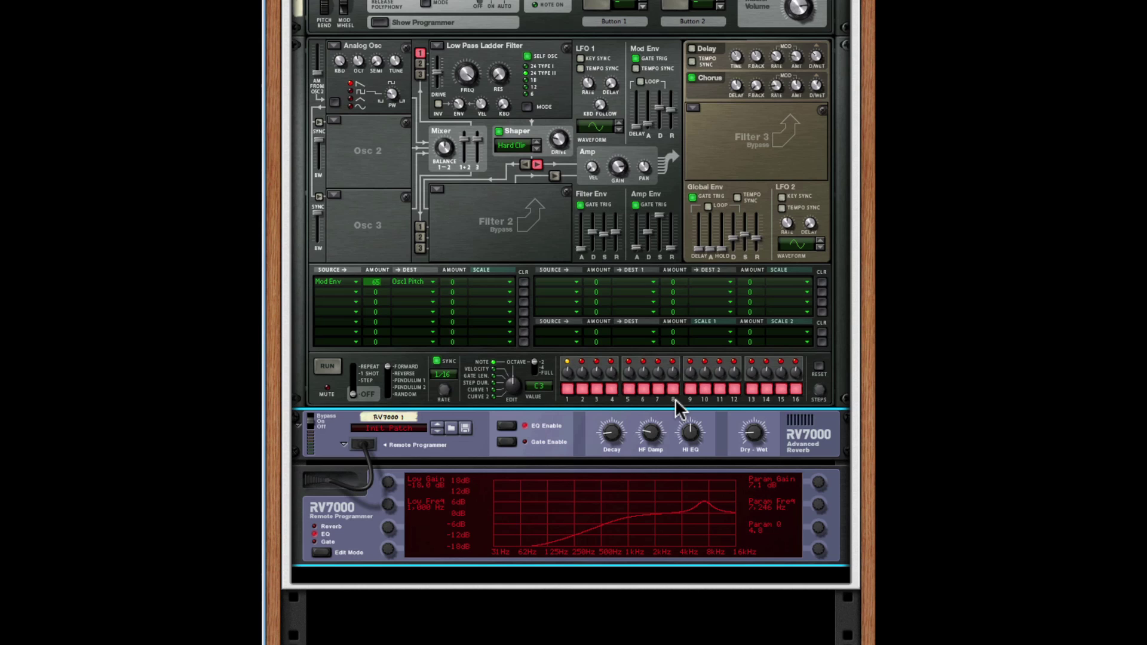
right_click(475, 452)
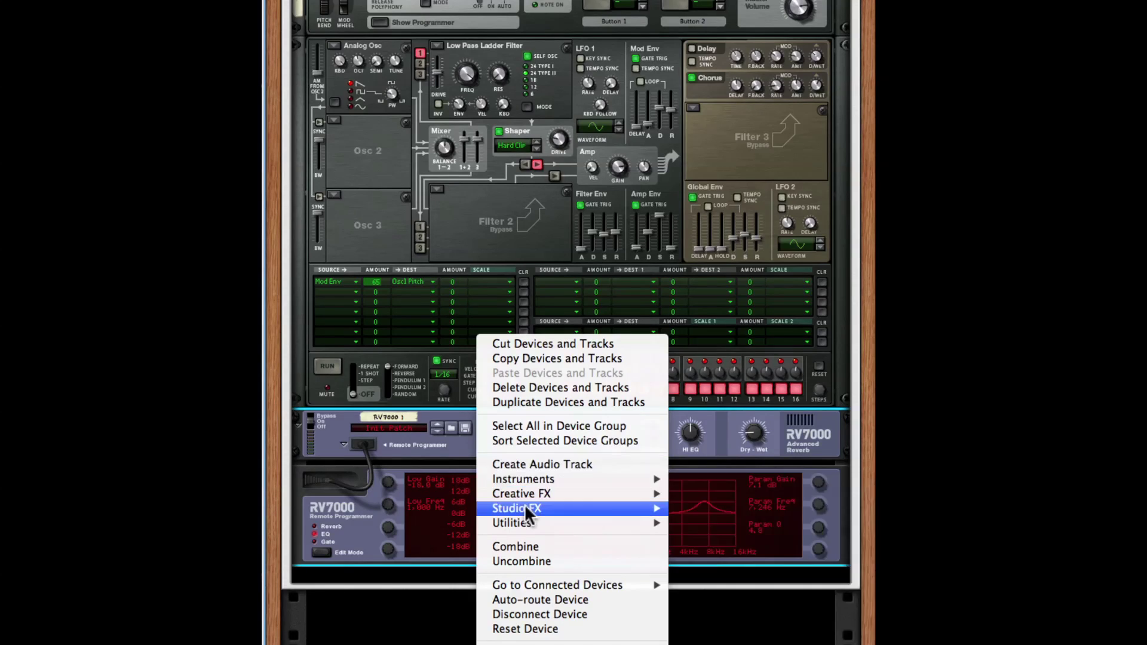
mouse_move(525, 506)
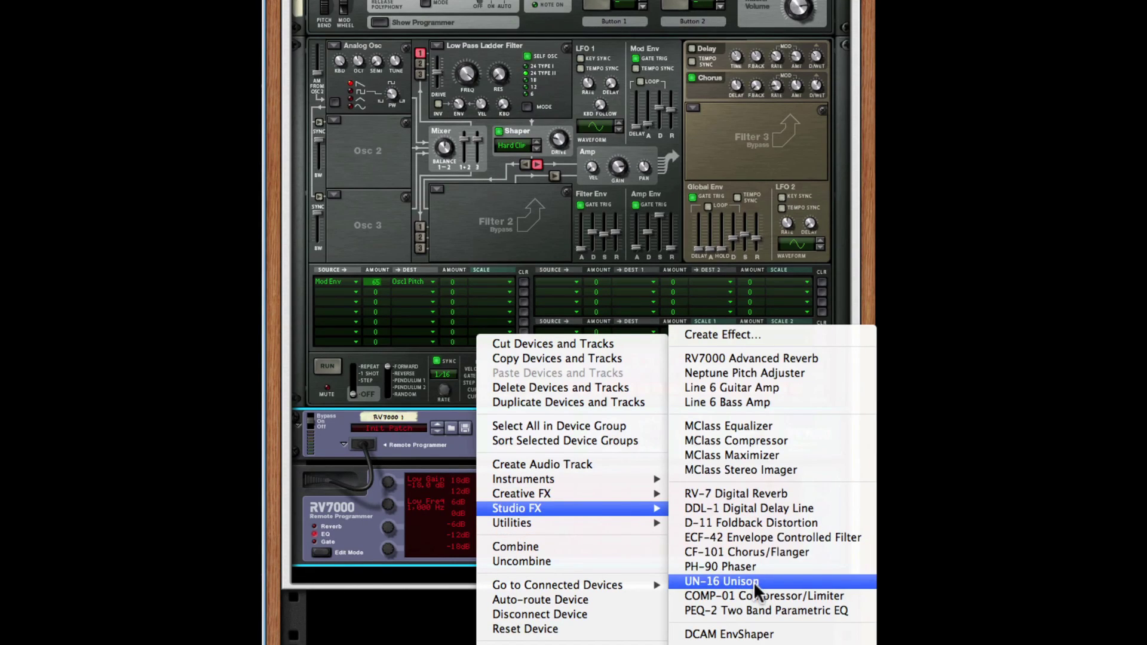
click(754, 582)
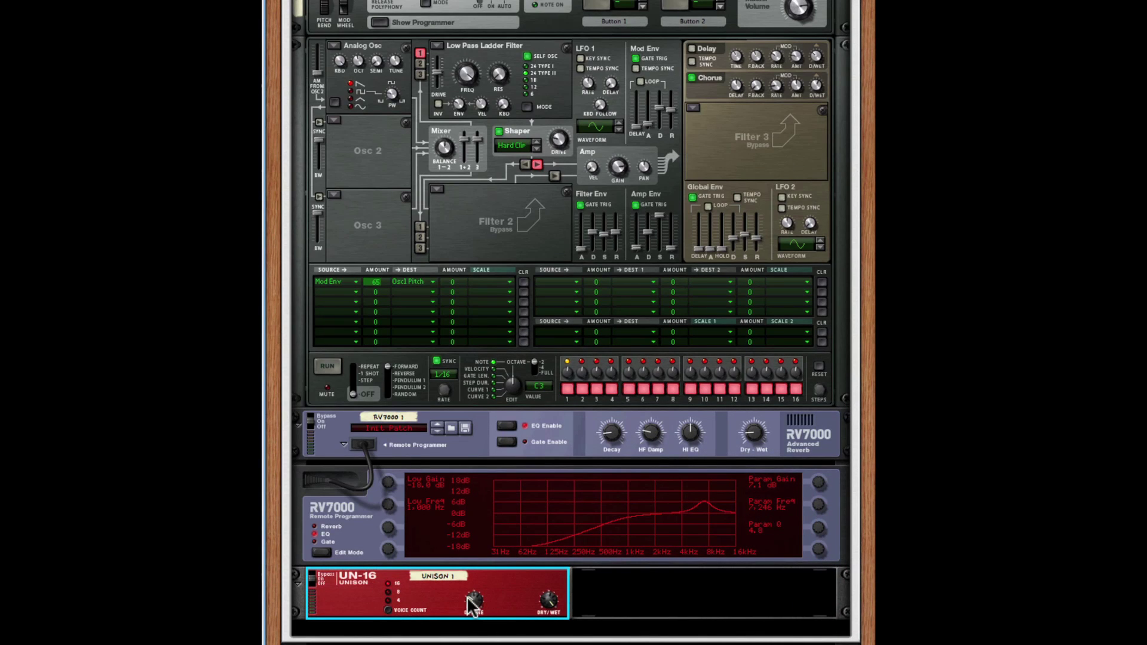
drag(468, 597, 465, 586)
scroll(391, 594, down, 1)
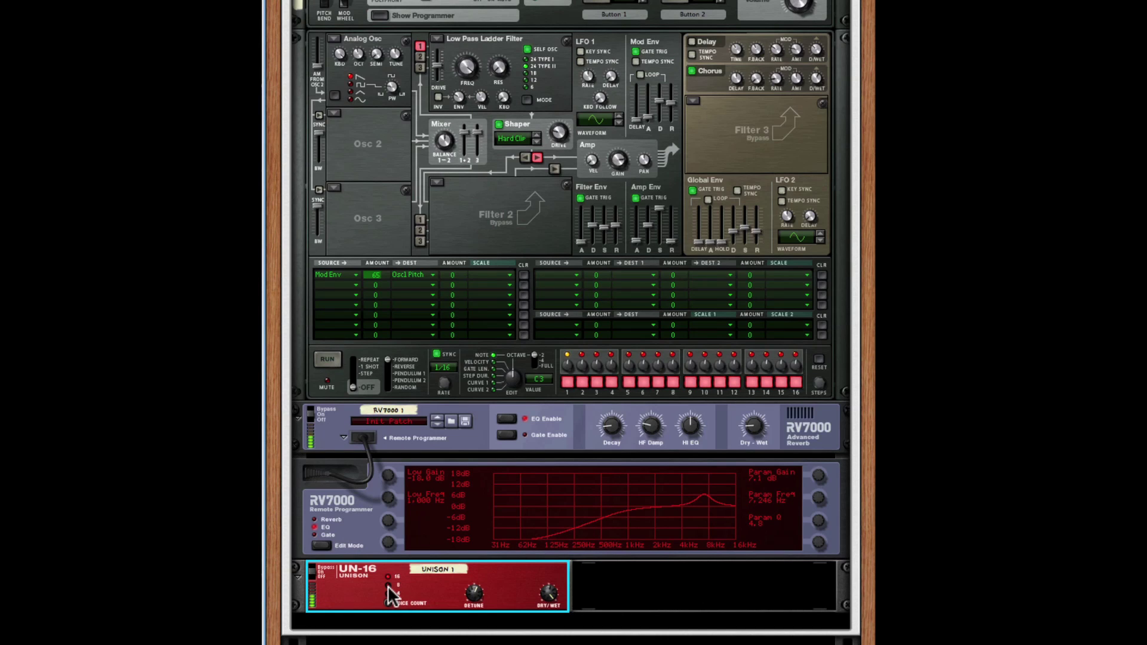
Add an MClass Equalizer after the UN-16 Unison
scroll(385, 592, down, 5)
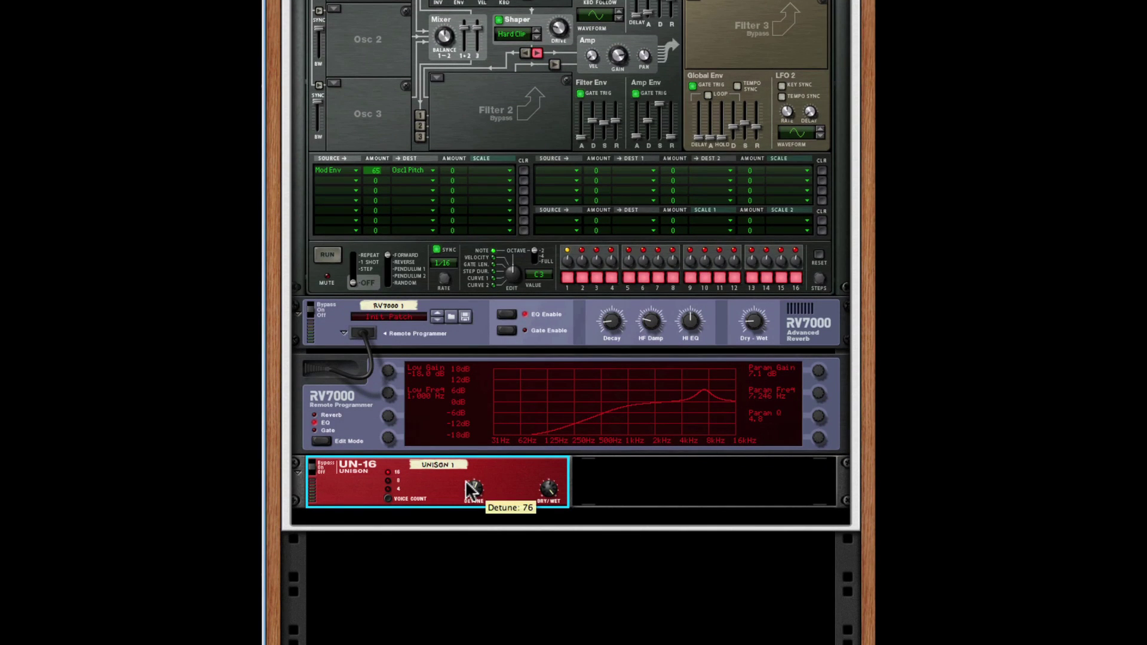
right_click(438, 493)
mouse_move(518, 565)
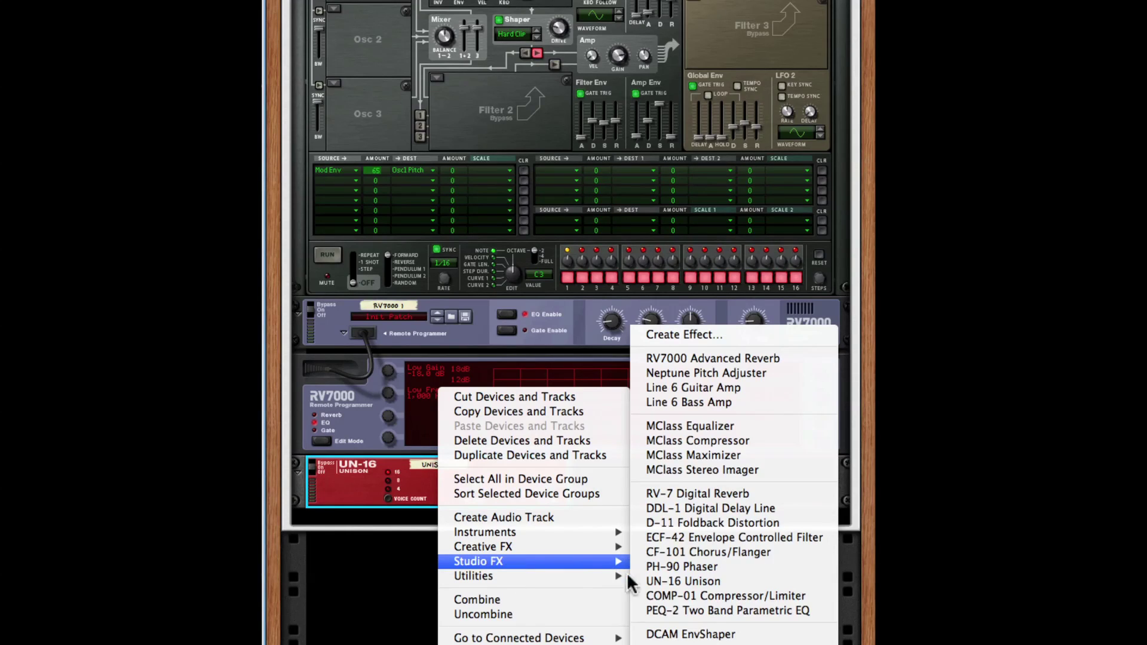
click(715, 427)
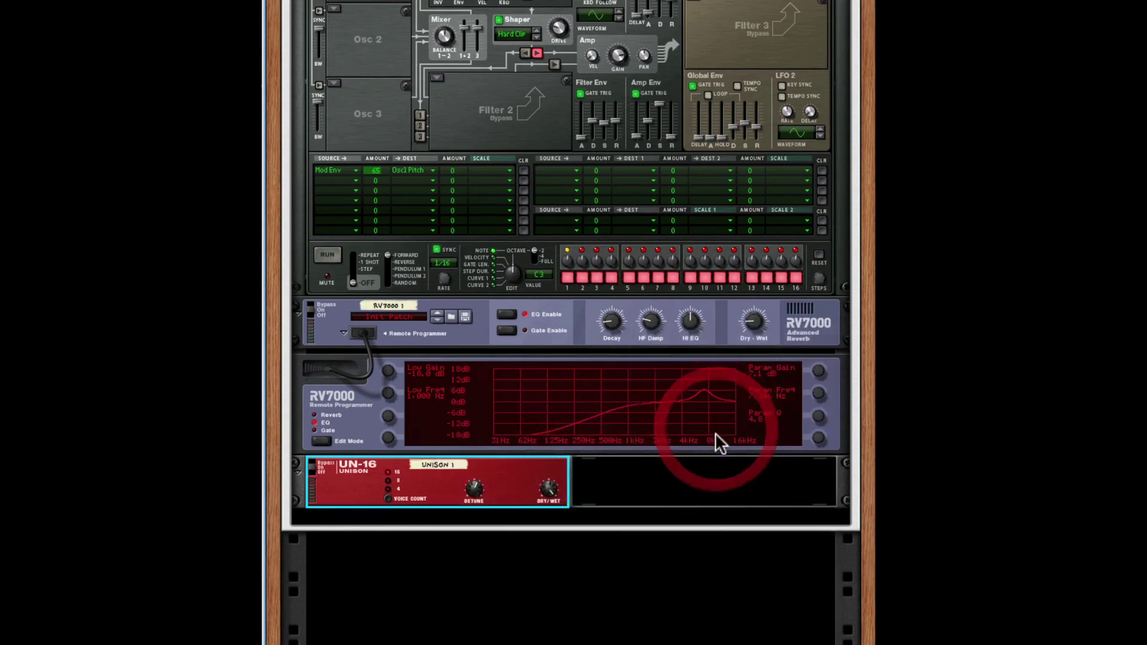
Enable the equalizer's Param 2 band and shape a broad treble boost by raising its frequency and gain and lowering its Q
click(733, 516)
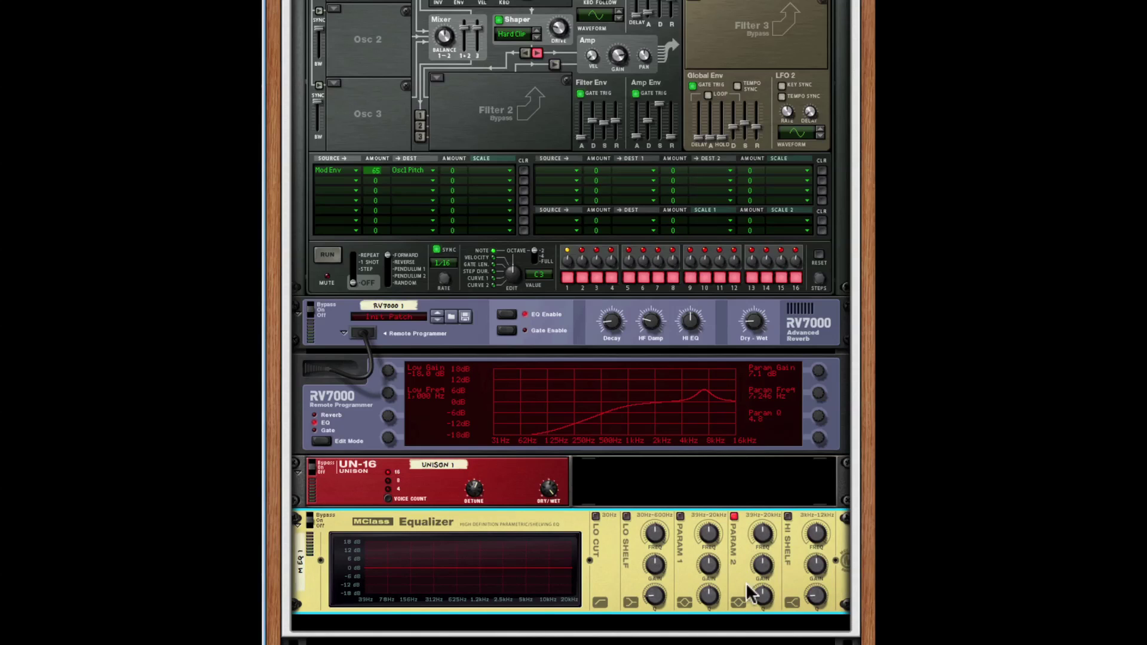
mouse_move(757, 567)
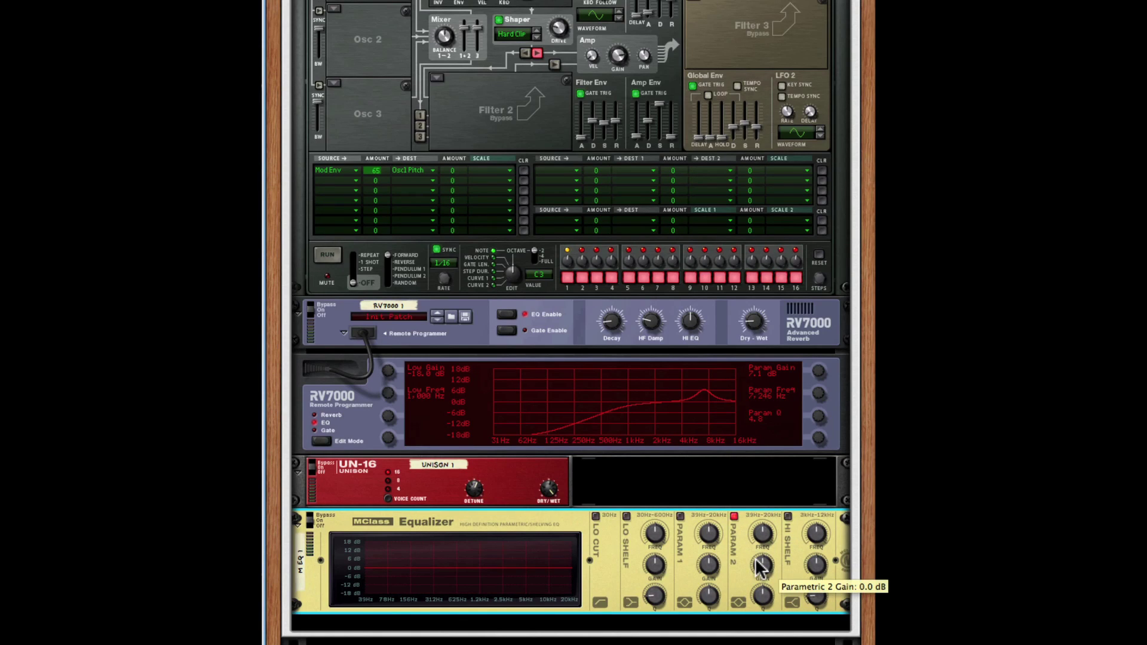
mouse_move(765, 534)
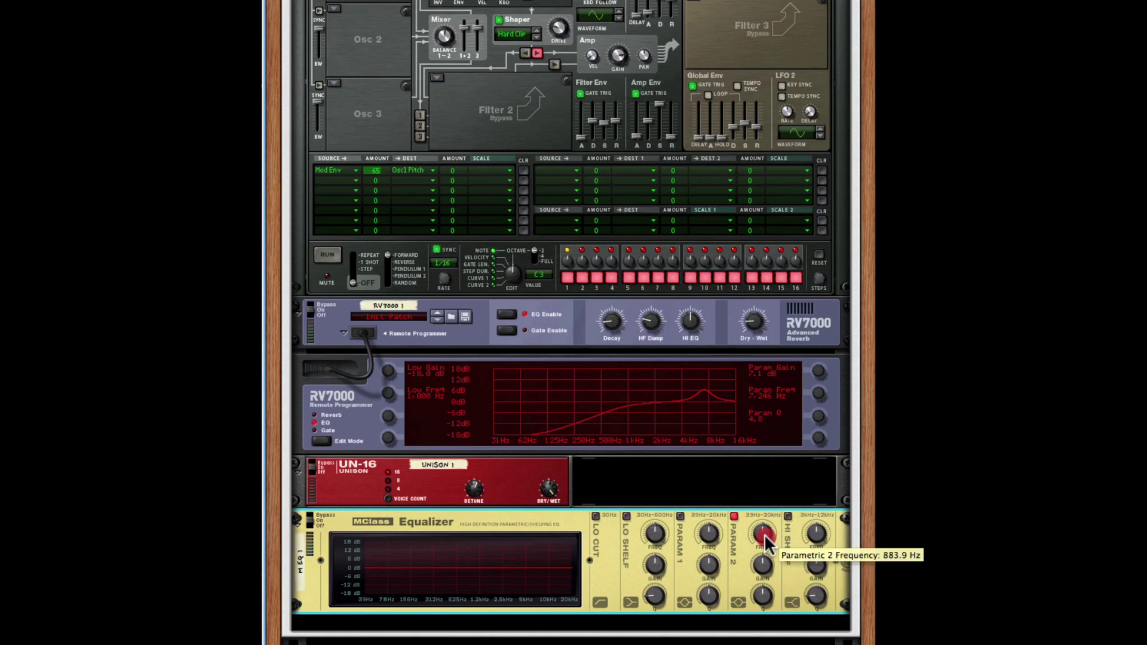
drag(764, 534, 753, 471)
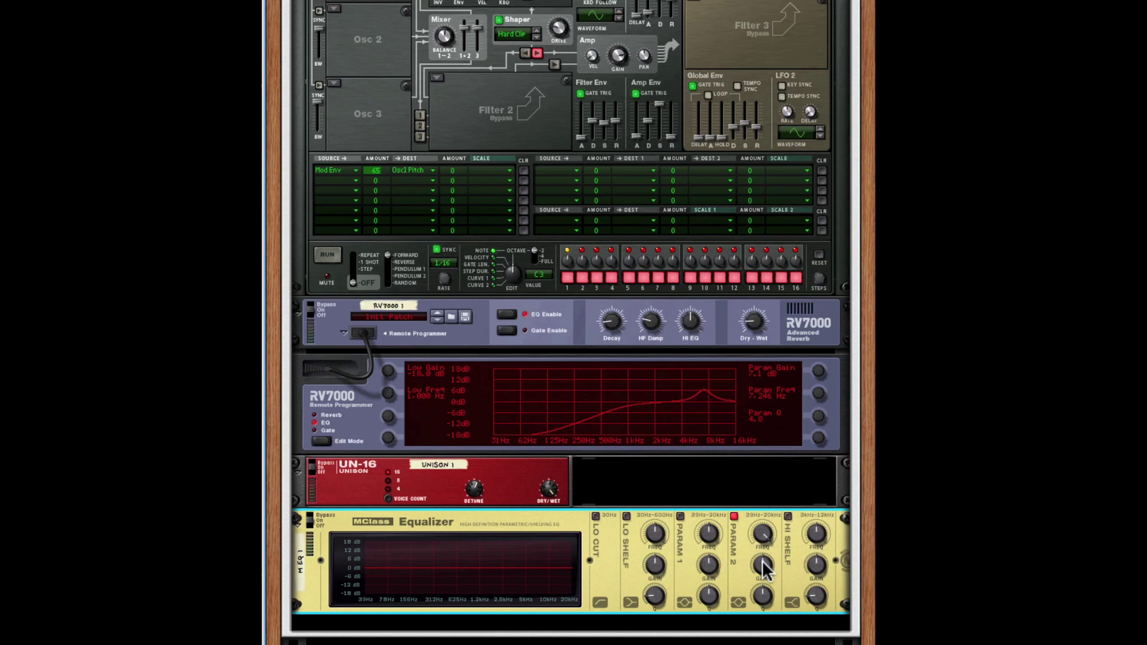
mouse_move(763, 571)
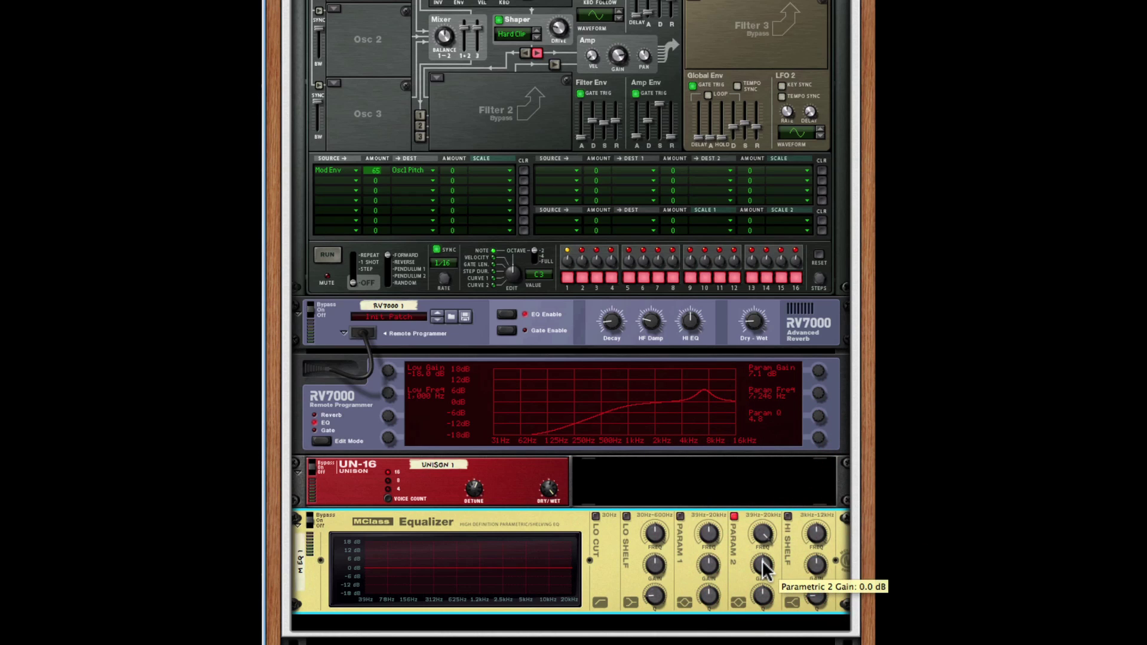
drag(764, 571, 770, 558)
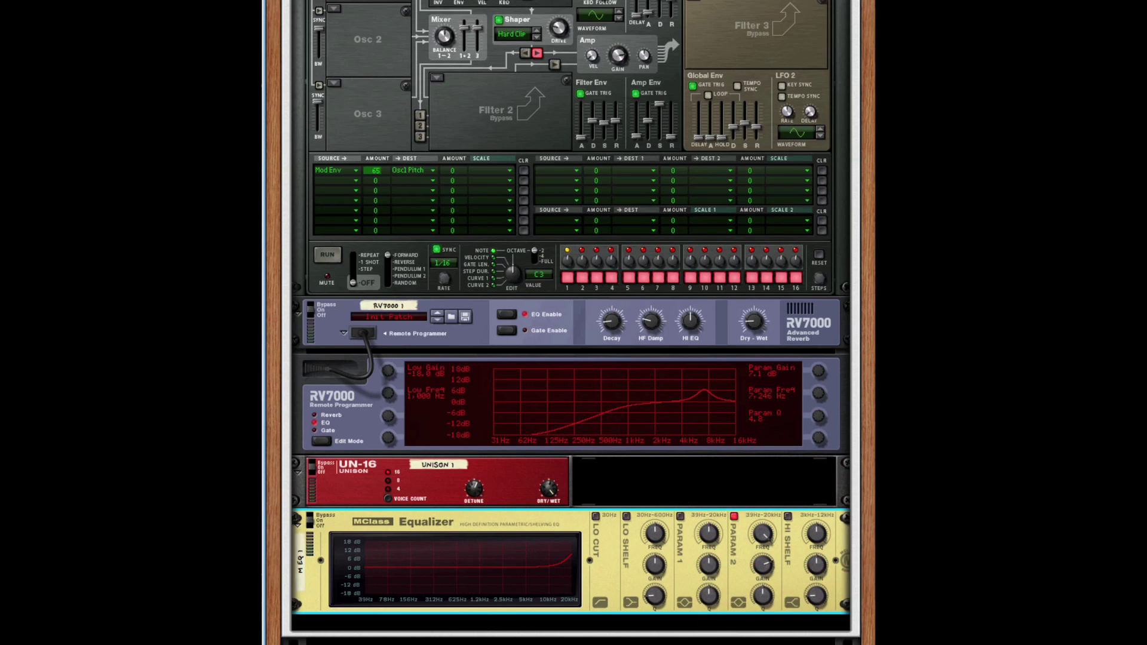
click(769, 562)
drag(764, 596, 758, 633)
mouse_move(769, 596)
Raise the drive of the Thor's Hard Clip shaper
click(560, 30)
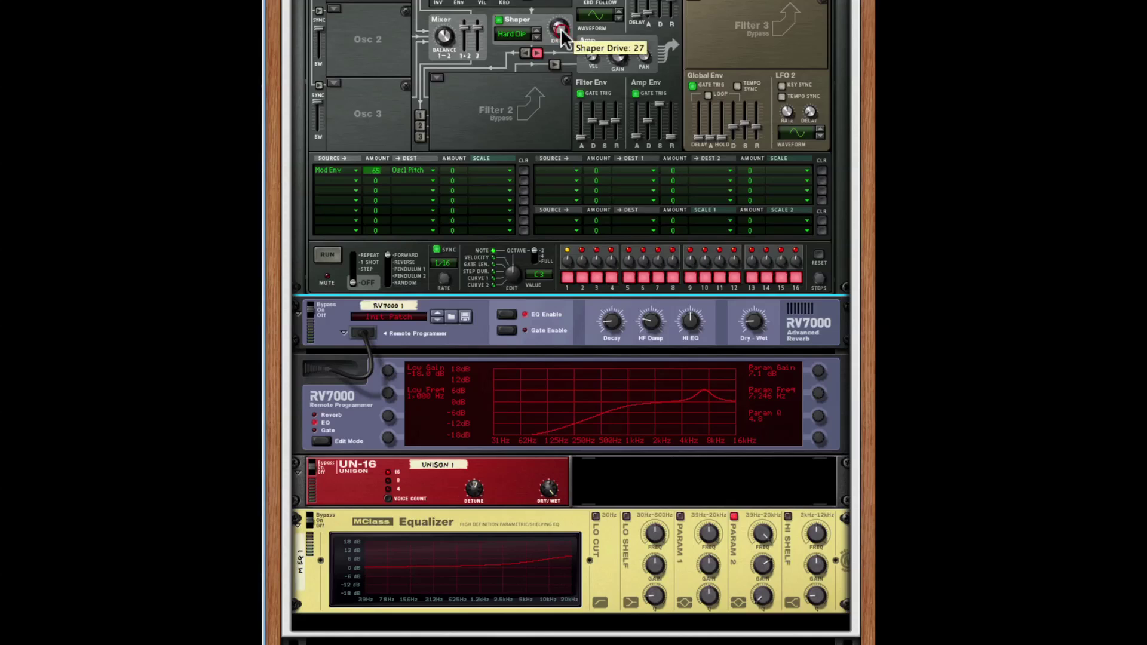
drag(563, 40, 563, 21)
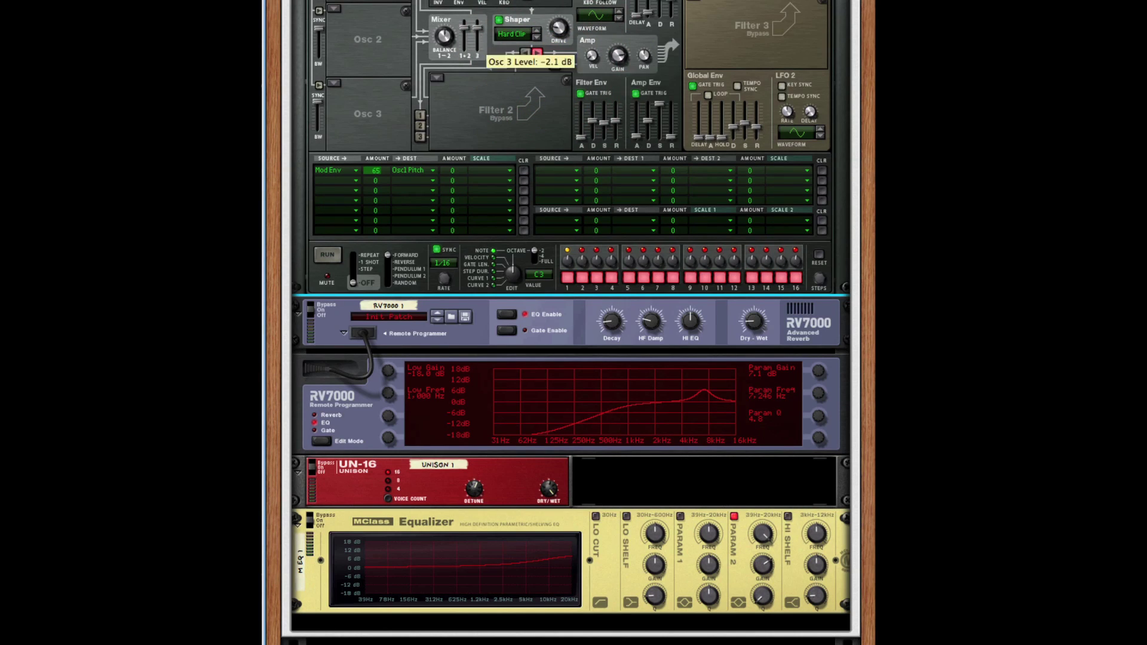
click(334, 9)
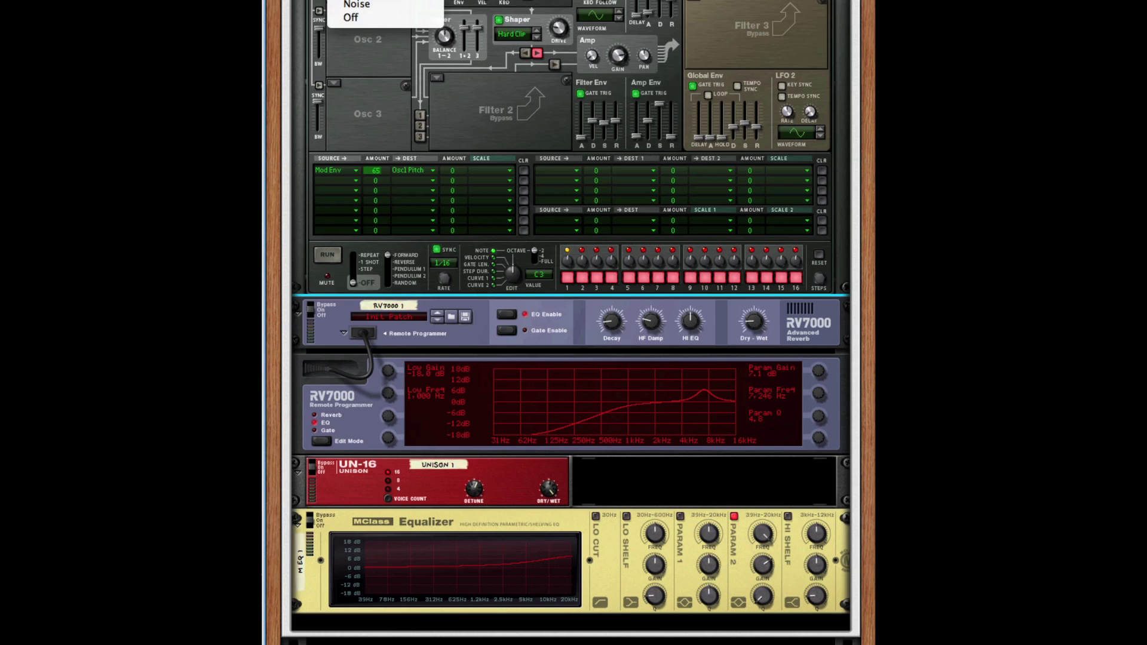
click(389, 20)
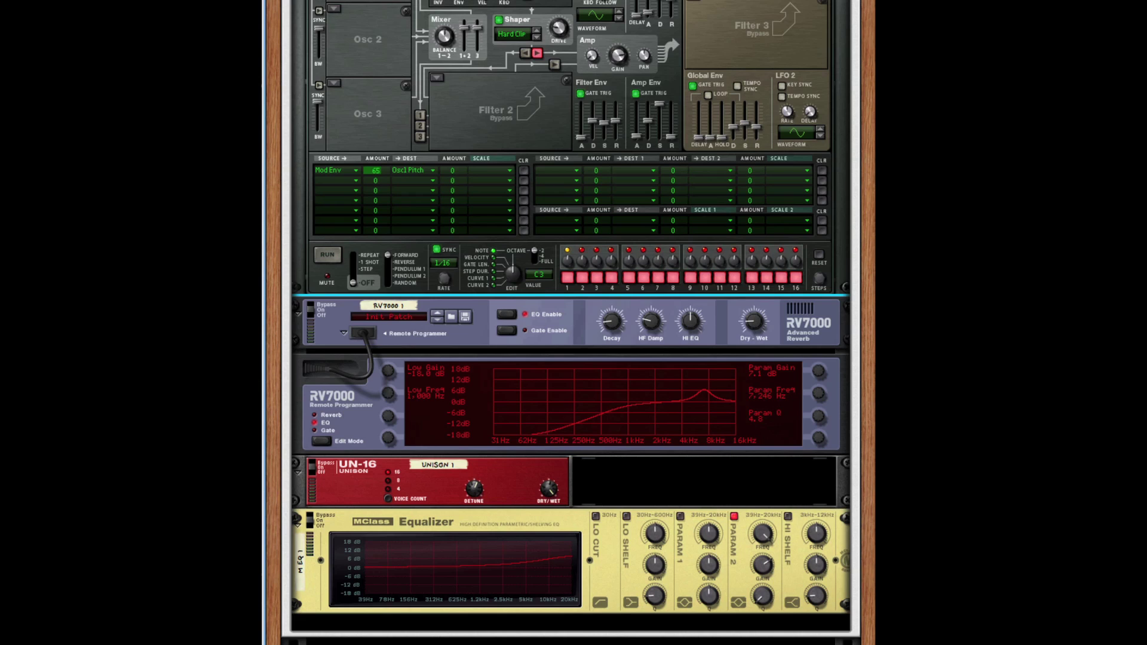